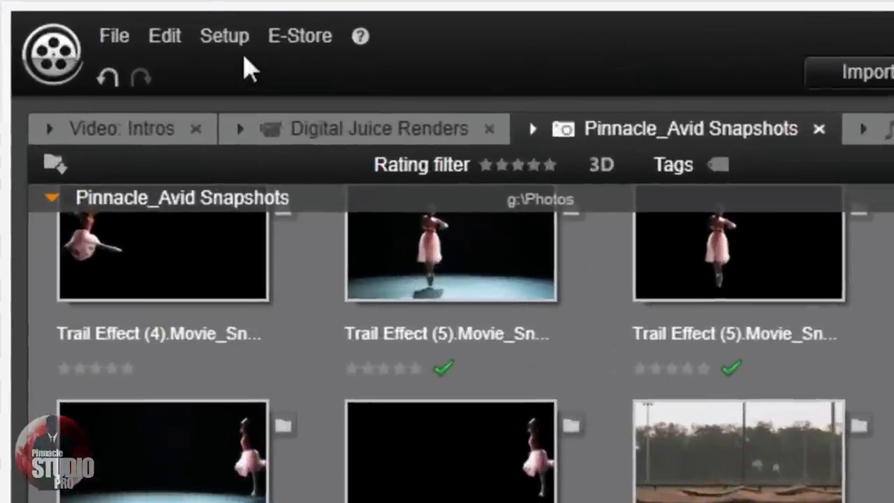
Check the snapshot storage folder in the Control Panel's import settings, leaving it unchanged
{"action": "left_click", "coordinate": [232, 38]}
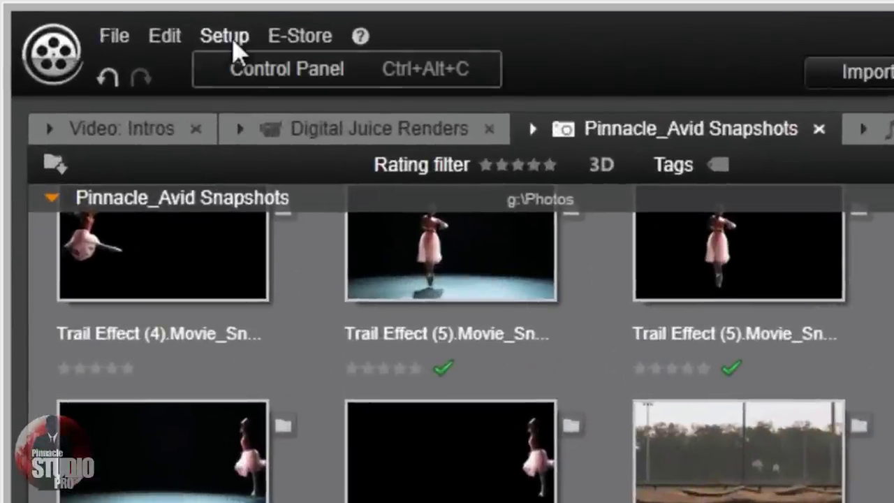
{"action": "left_click", "coordinate": [260, 86]}
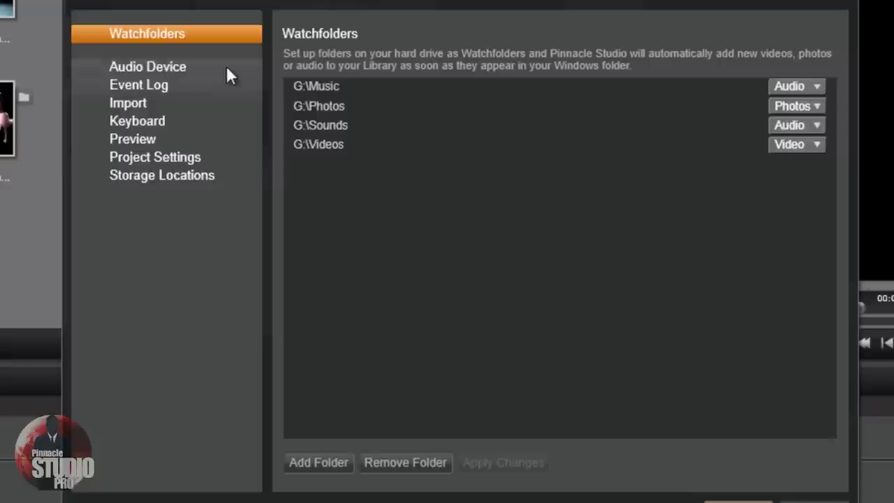
{"action": "left_click", "coordinate": [143, 105]}
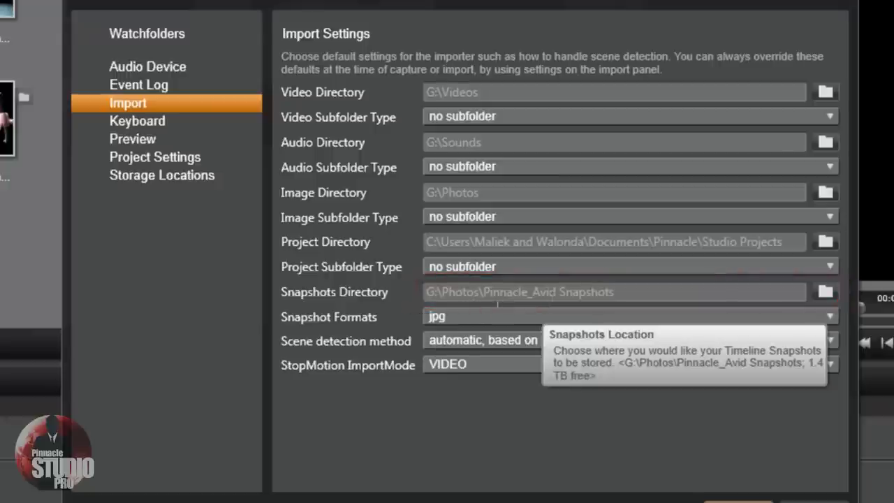
{"action": "left_click", "coordinate": [831, 292]}
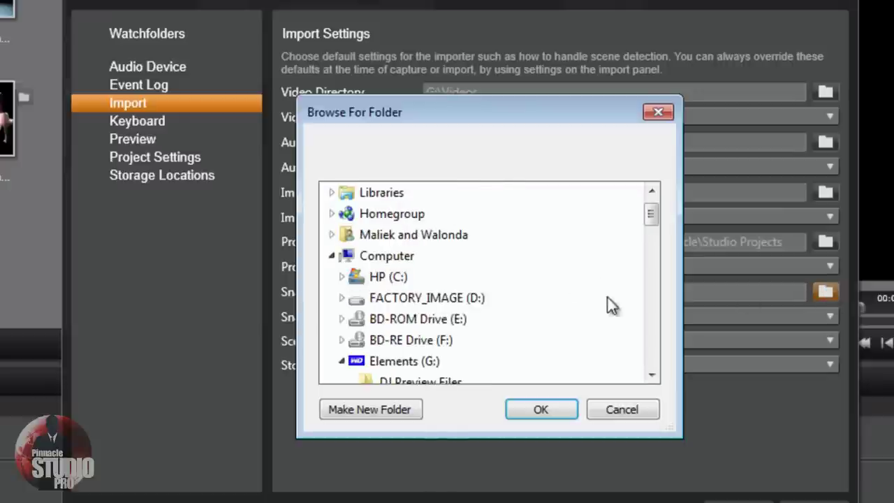
{"action": "left_click_drag", "start_coordinate": [657, 229], "coordinate": [657, 269]}
{"action": "left_click", "coordinate": [623, 410]}
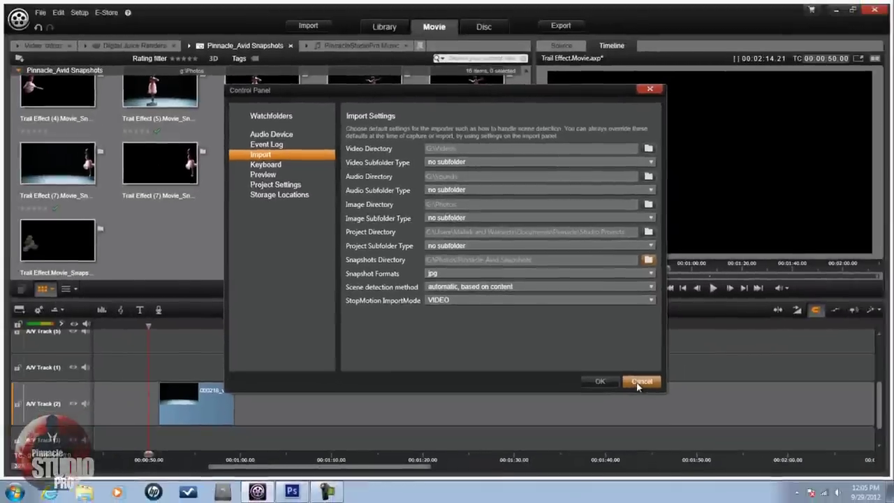
{"action": "left_click", "coordinate": [640, 382]}
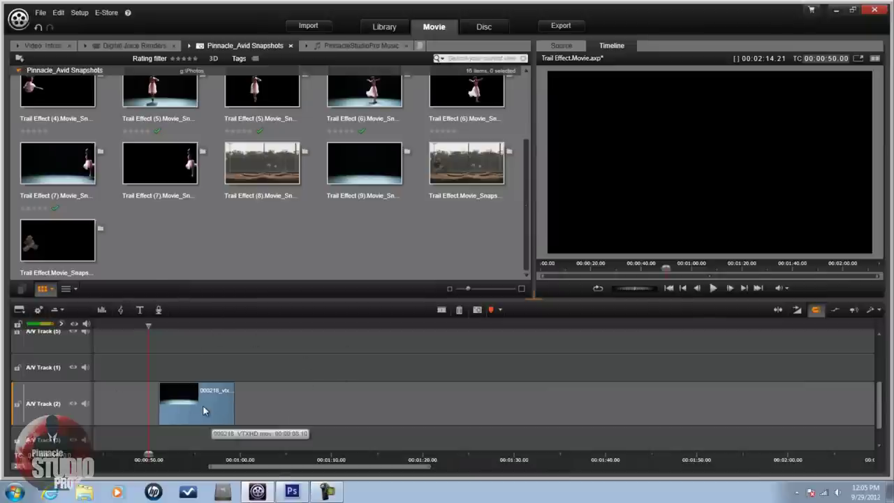
Scrub through the dancer clip and add ruler markers at four successive poses
{"action": "left_click_drag", "start_coordinate": [149, 326], "coordinate": [171, 344]}
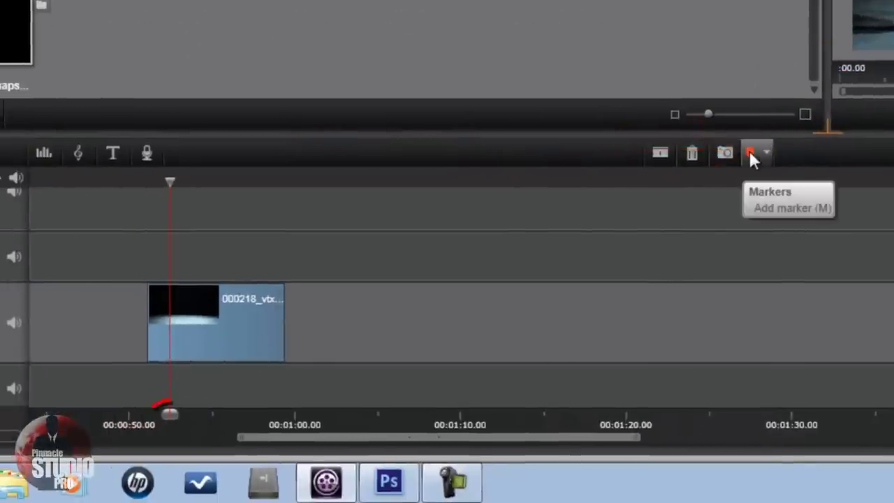
{"action": "left_click", "coordinate": [750, 155]}
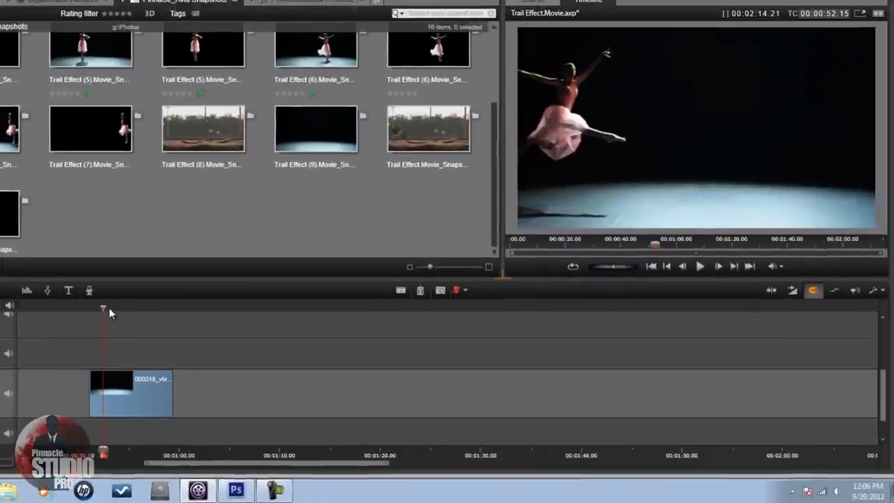
{"action": "left_click_drag", "start_coordinate": [104, 309], "coordinate": [115, 315]}
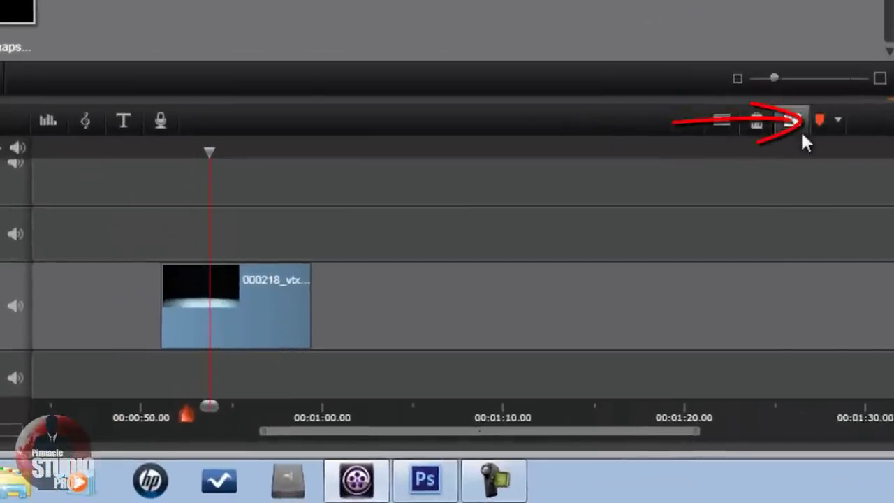
{"action": "left_click", "coordinate": [819, 123]}
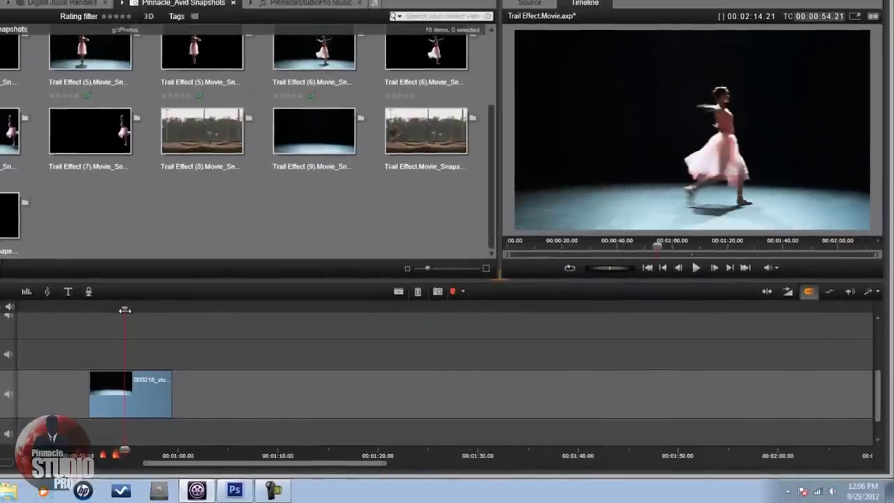
{"action": "left_click_drag", "start_coordinate": [126, 309], "coordinate": [131, 312]}
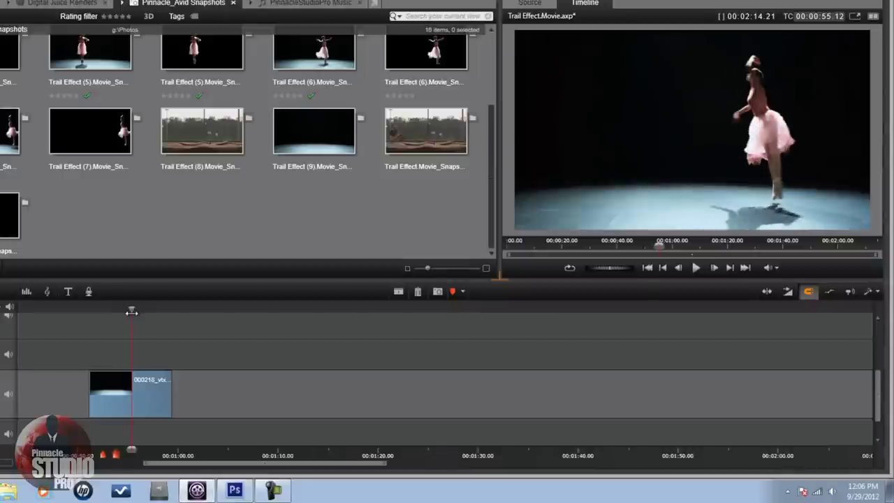
{"action": "left_click_drag", "start_coordinate": [131, 311], "coordinate": [126, 311]}
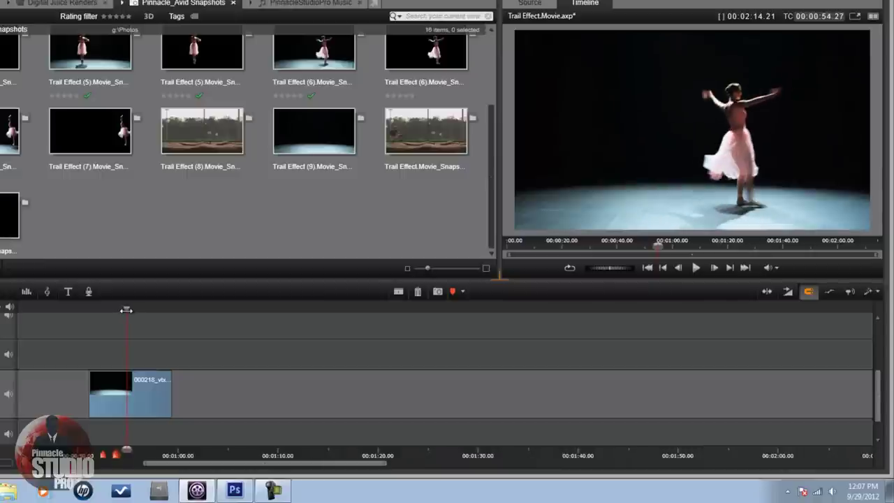
{"action": "left_click", "coordinate": [450, 293]}
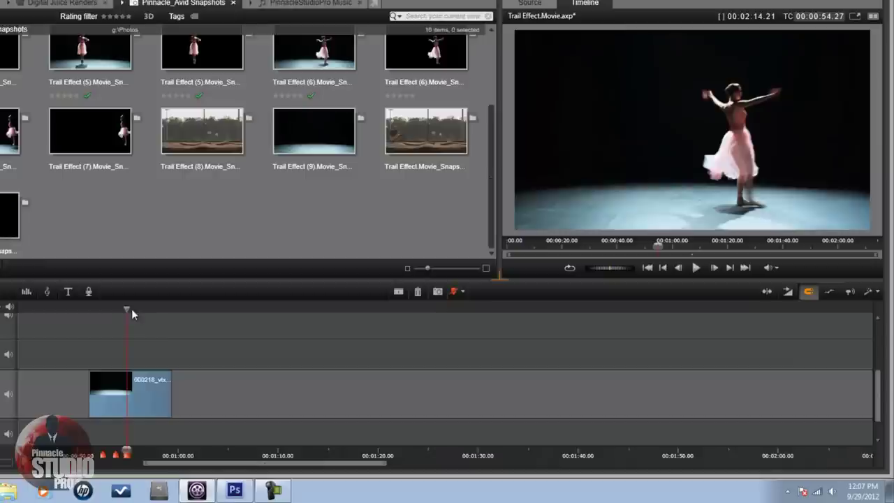
{"action": "left_click_drag", "start_coordinate": [128, 310], "coordinate": [147, 318]}
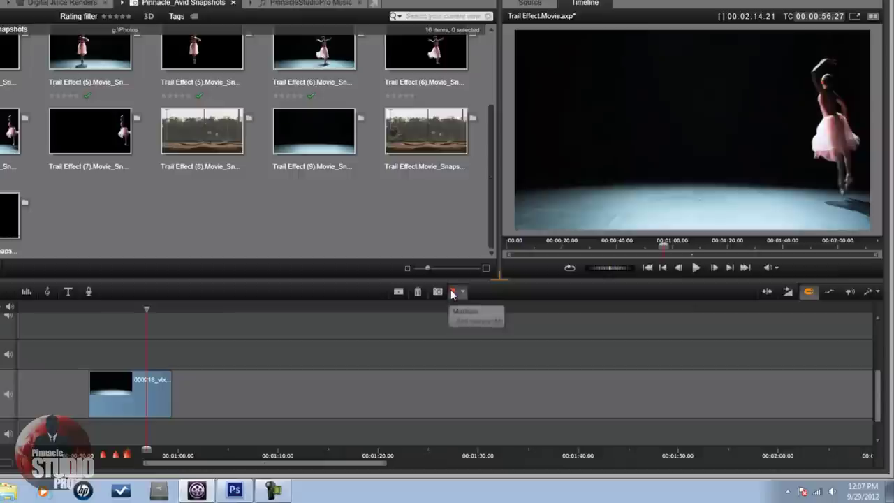
{"action": "left_click", "coordinate": [452, 293]}
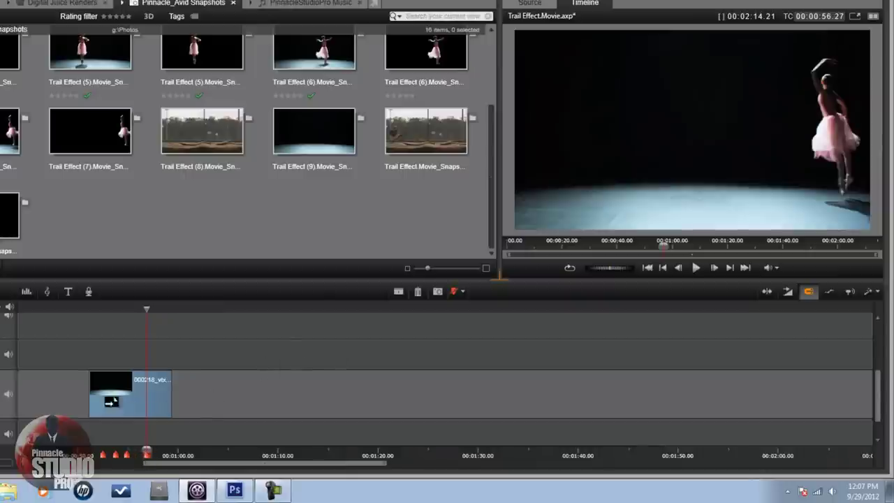
Put the playhead on a marked pose and save a snapshot still of that frame
{"action": "left_click", "coordinate": [102, 458]}
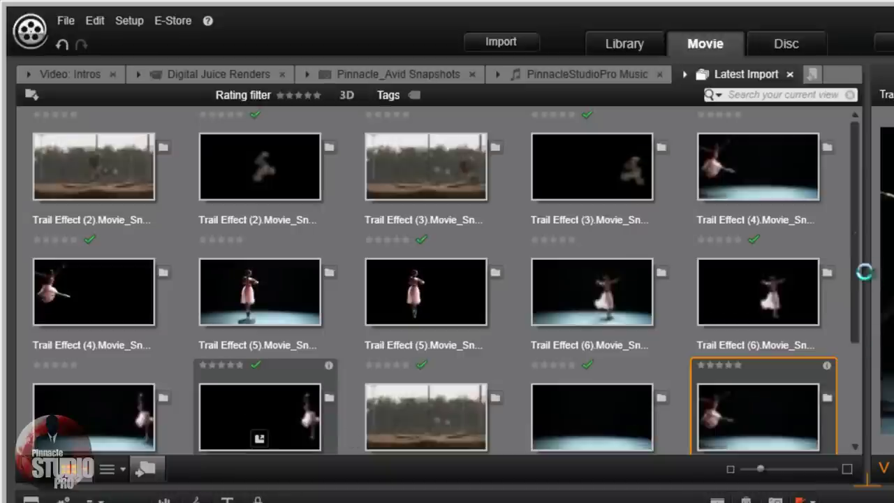
{"action": "left_click_drag", "start_coordinate": [857, 269], "coordinate": [842, 423]}
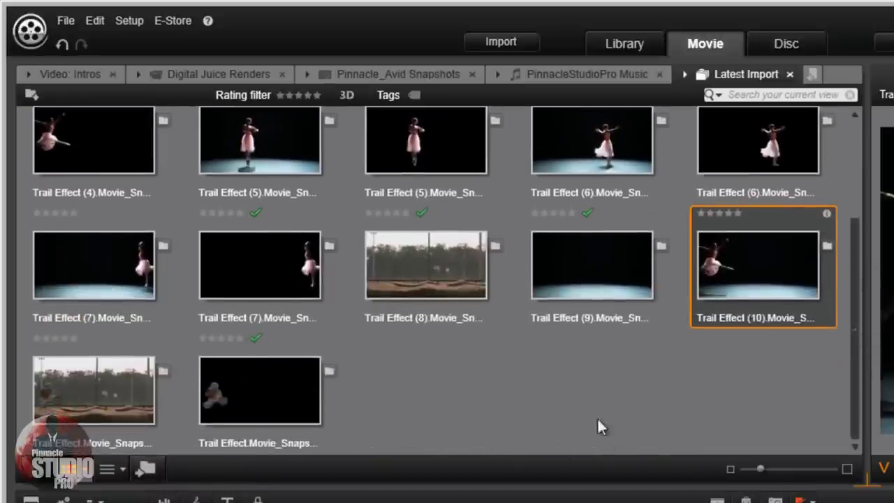
{"action": "mouse_move", "coordinate": [740, 260]}
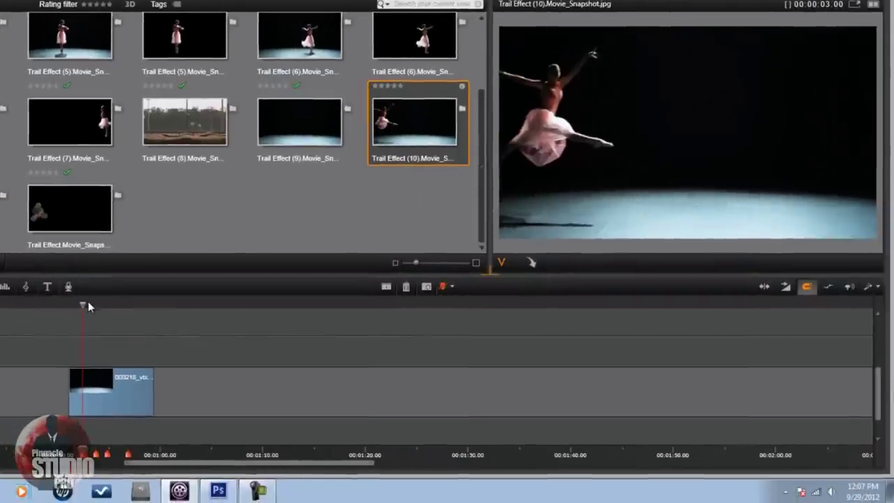
{"action": "left_click_drag", "start_coordinate": [85, 304], "coordinate": [96, 309]}
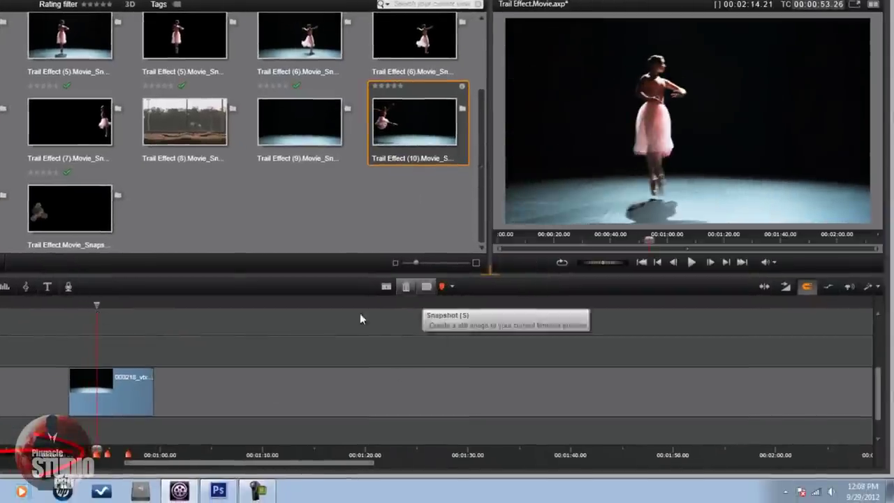
{"action": "left_click", "coordinate": [95, 460]}
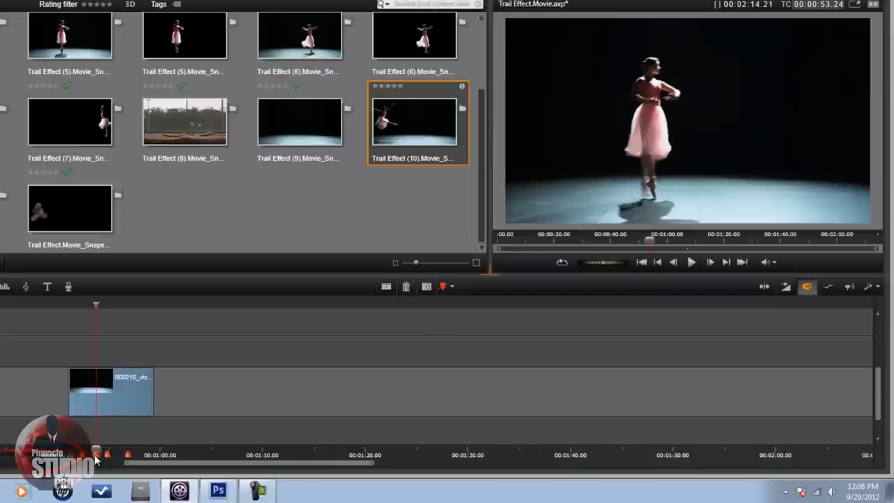
{"action": "left_click", "coordinate": [426, 289]}
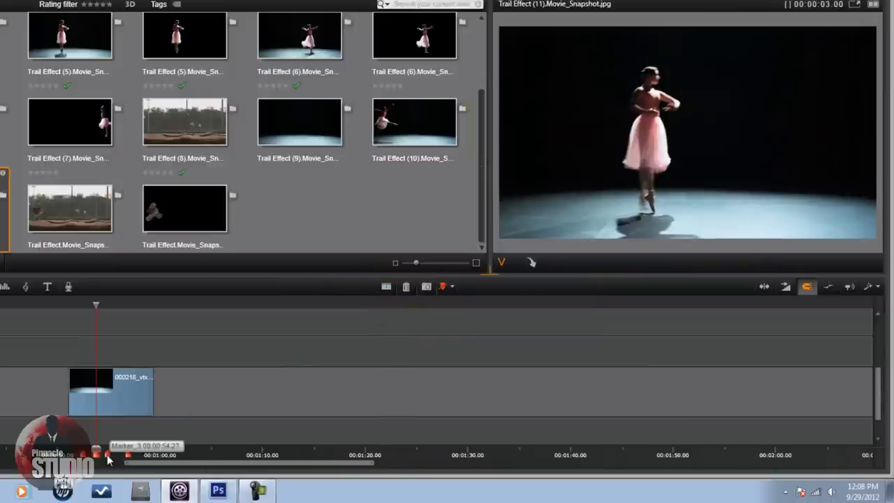
Save snapshots at the third and fourth markers, then return the playhead to the clip start
{"action": "left_click", "coordinate": [108, 457]}
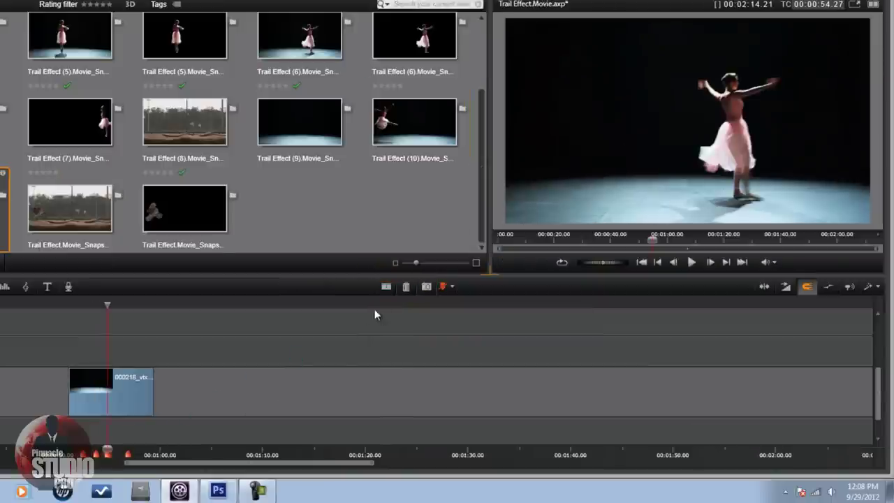
{"action": "left_click", "coordinate": [427, 287]}
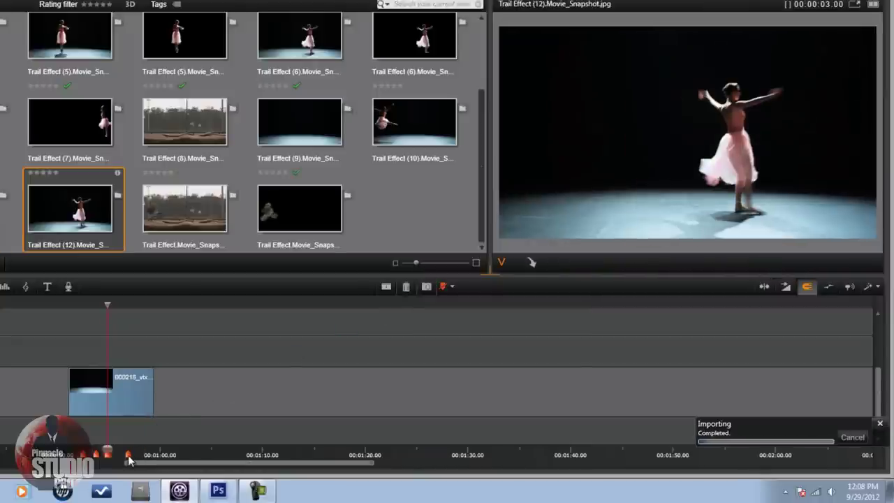
{"action": "left_click", "coordinate": [128, 457]}
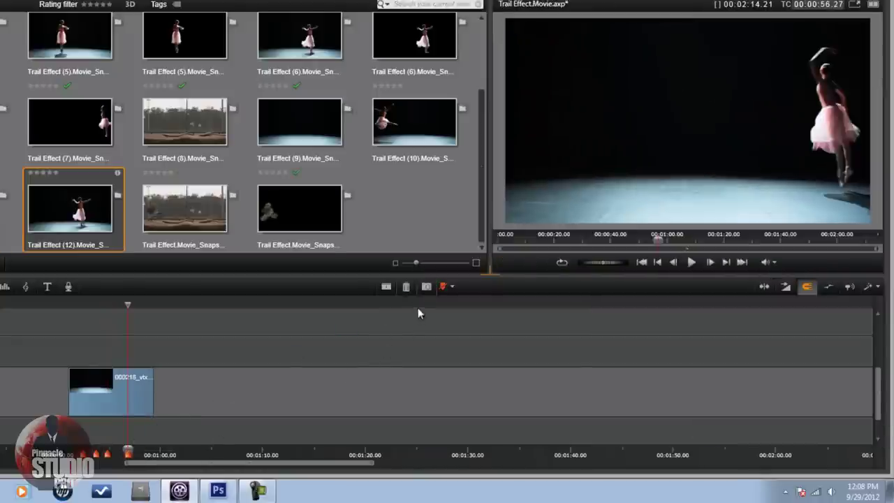
{"action": "left_click", "coordinate": [426, 288]}
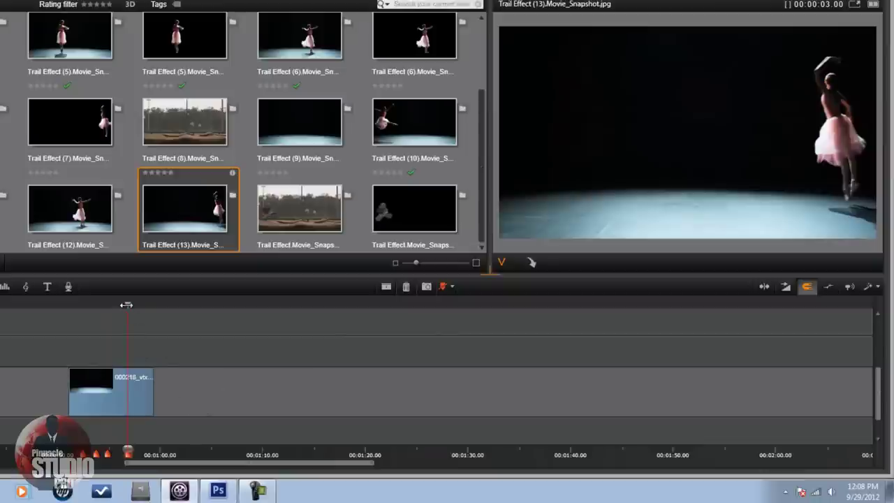
{"action": "left_click_drag", "start_coordinate": [127, 306], "coordinate": [153, 339]}
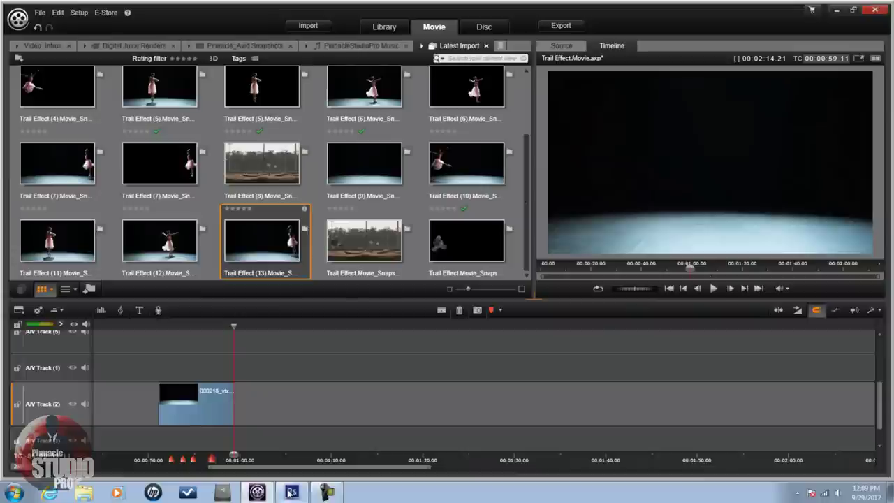
Open Trail Effect (10).Movie_Snapshot.jpg from the Pinnacle_Avid Snapshots folder in Photoshop
{"action": "mouse_move", "coordinate": [290, 492]}
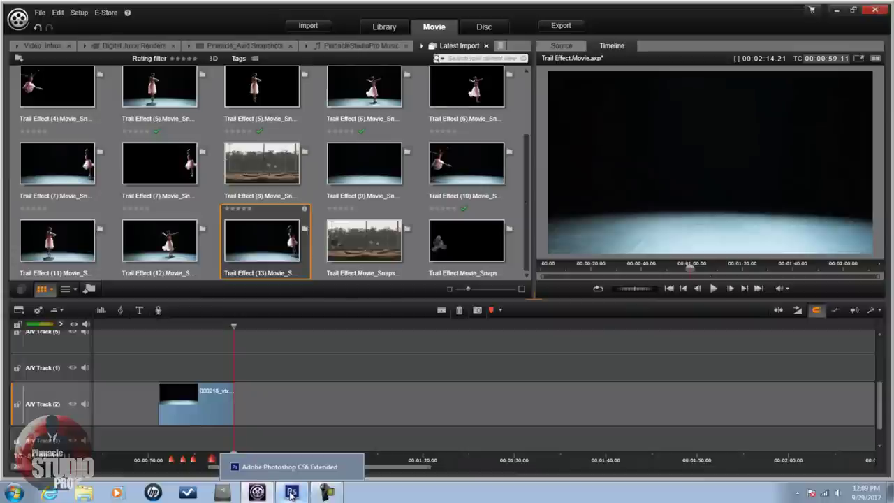
{"action": "left_click", "coordinate": [291, 492]}
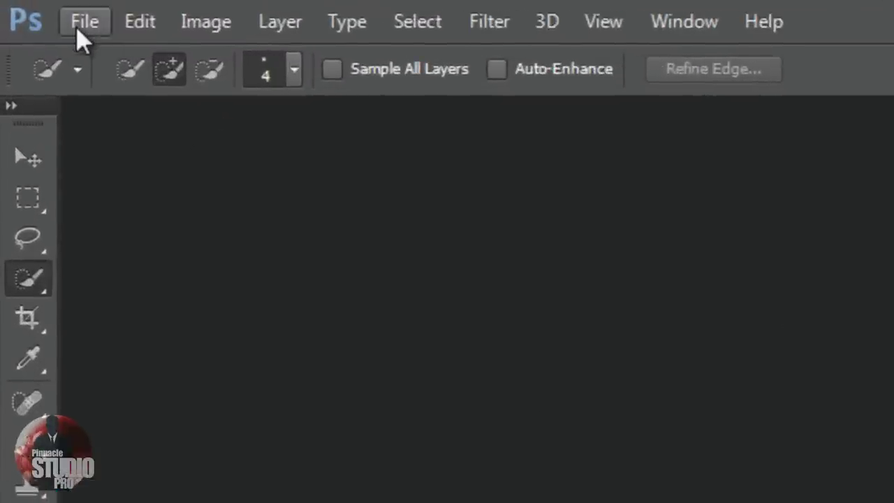
{"action": "left_click", "coordinate": [82, 24]}
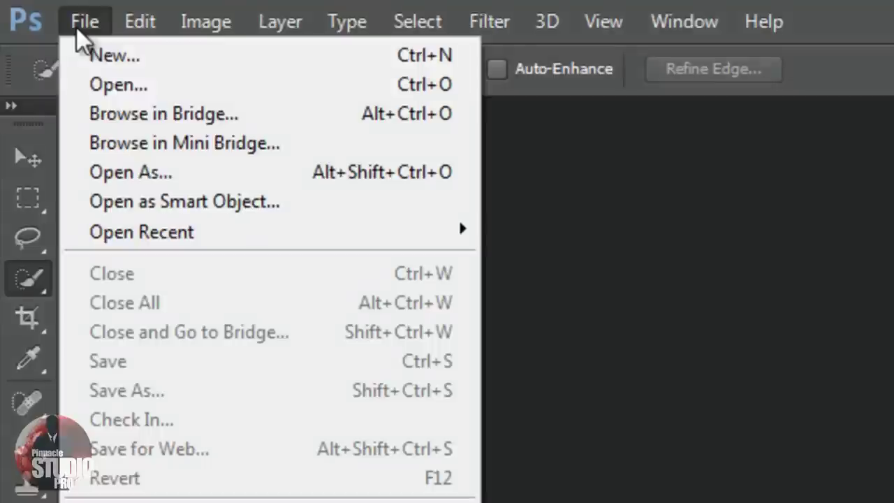
{"action": "left_click", "coordinate": [115, 85]}
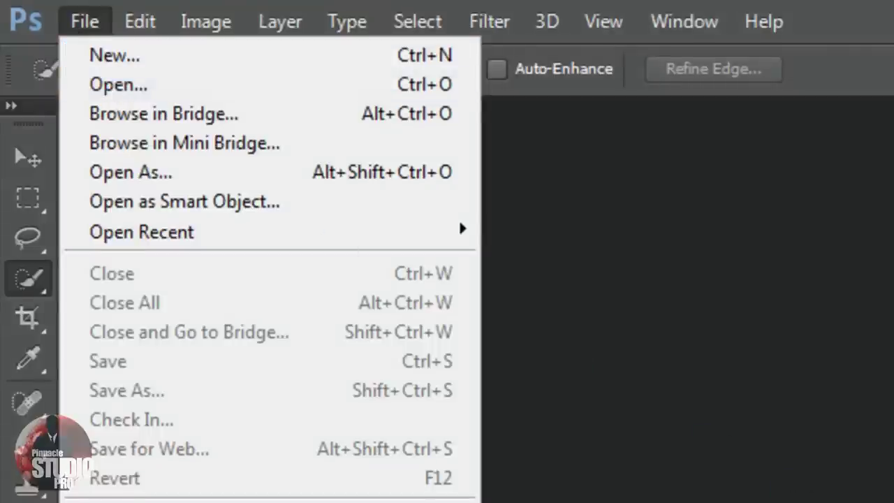
{"action": "left_click", "coordinate": [119, 84]}
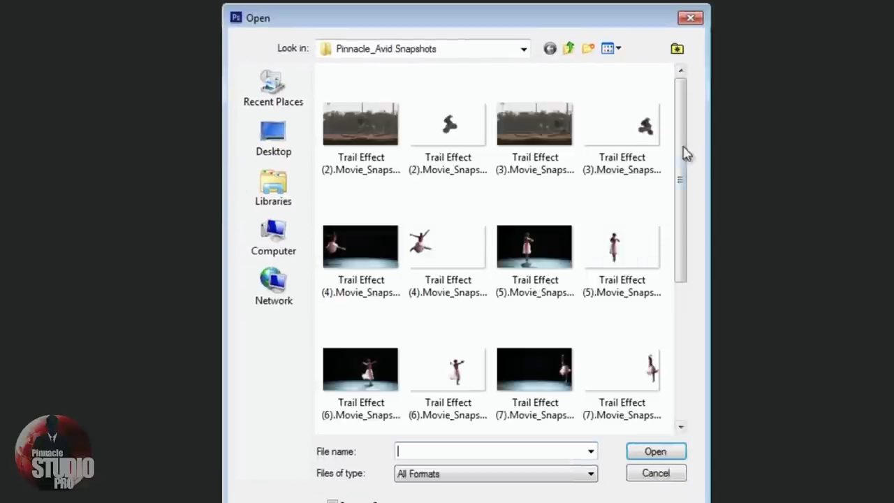
{"action": "left_click_drag", "start_coordinate": [681, 150], "coordinate": [669, 323]}
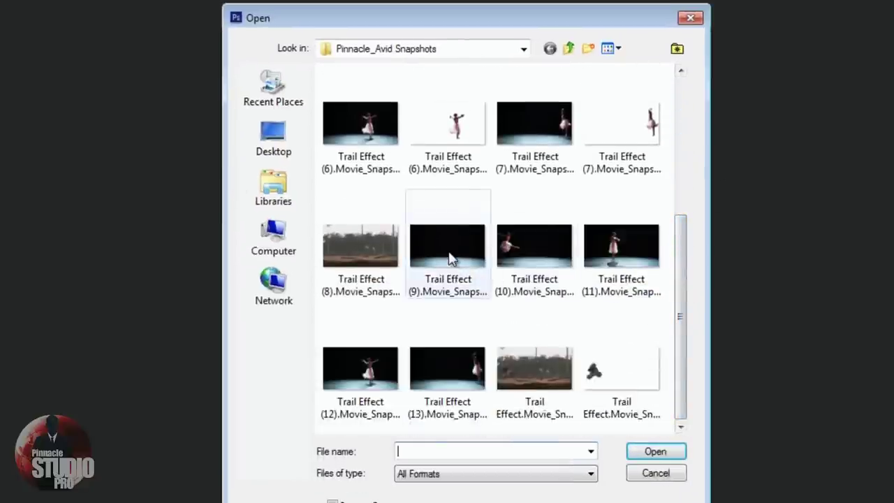
{"action": "left_click", "coordinate": [542, 257]}
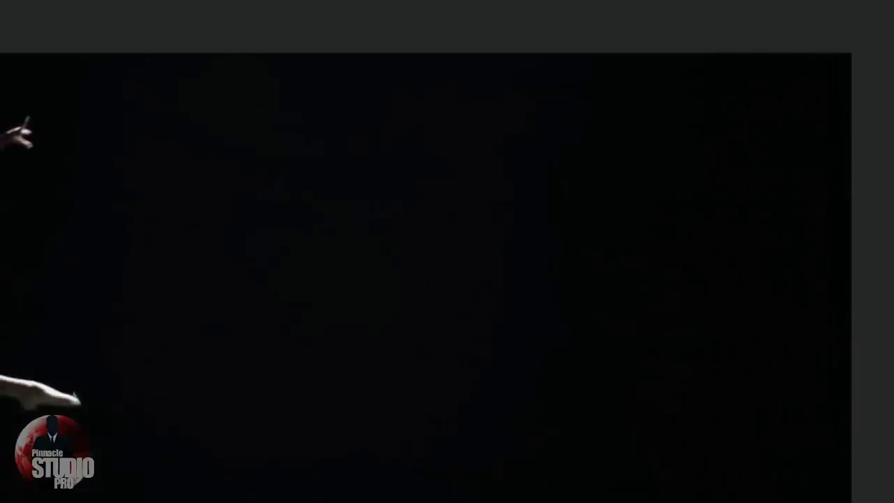
Convert the Background into Layer 0 and pick Quick Selection with a 33 px brush
{"action": "double_click", "coordinate": [851, 326]}
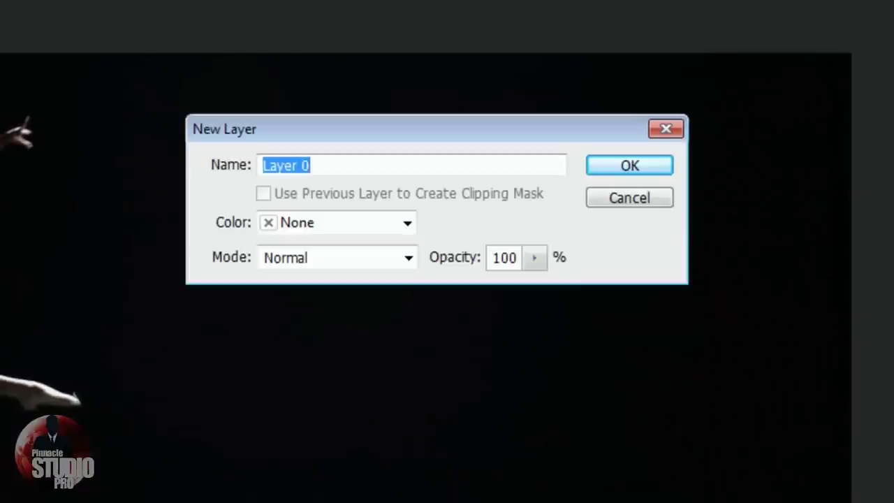
{"action": "left_click", "coordinate": [631, 167]}
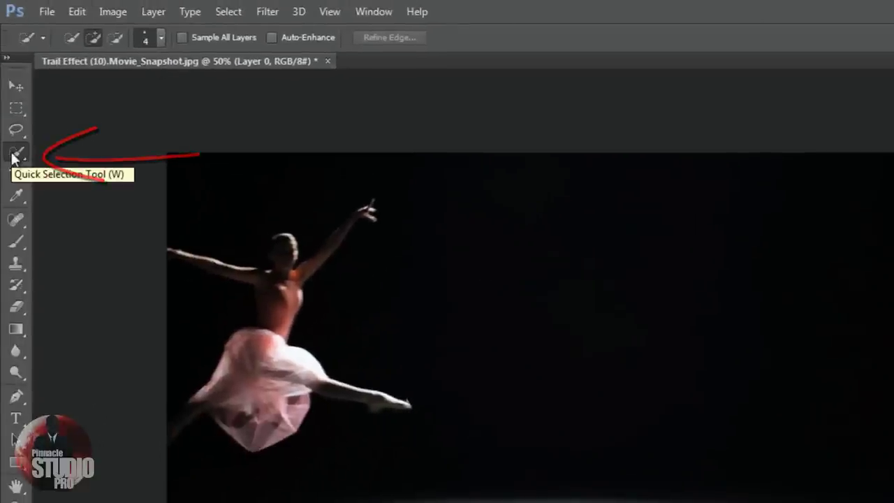
{"action": "left_click", "coordinate": [14, 155]}
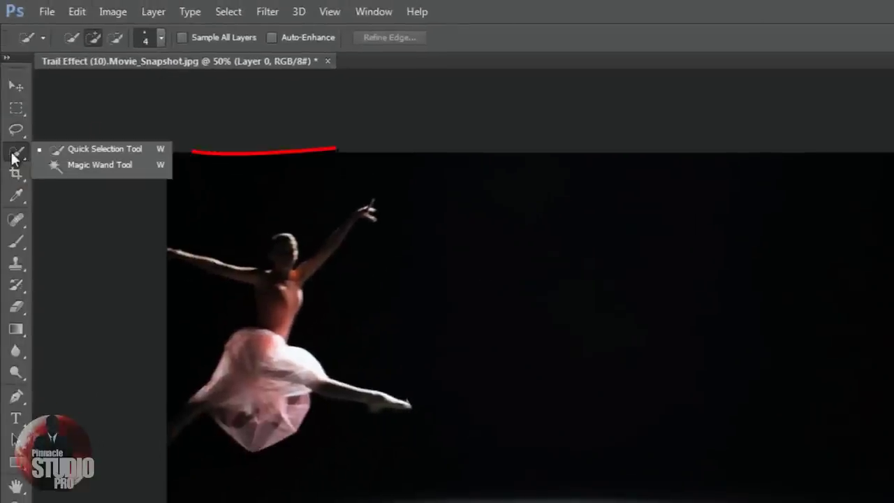
{"action": "left_click", "coordinate": [88, 149]}
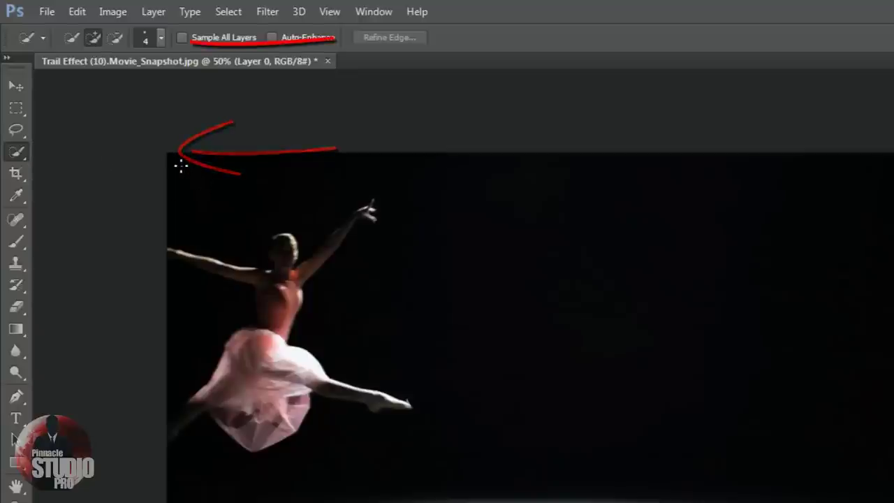
{"action": "left_click", "coordinate": [162, 39]}
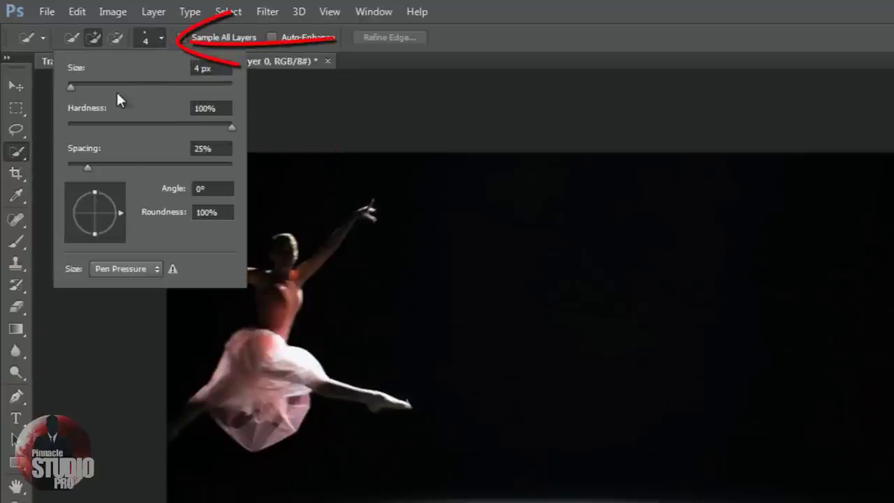
{"action": "left_click", "coordinate": [94, 86]}
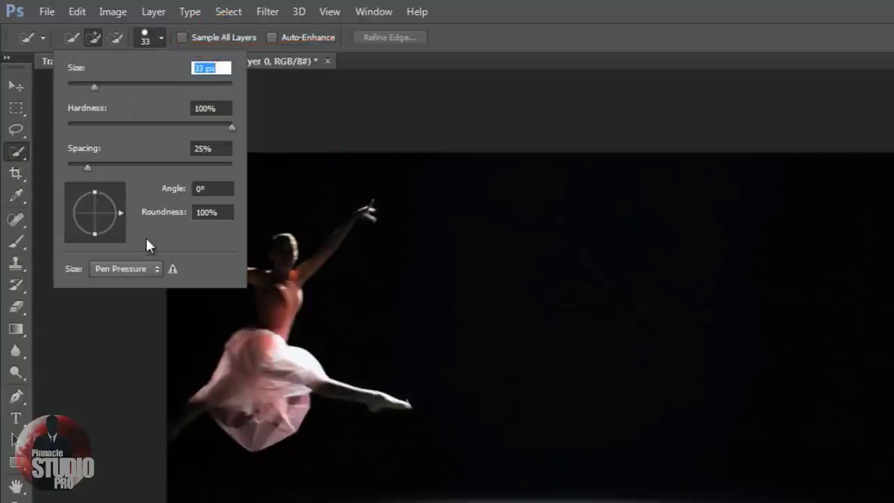
Select the top-left background, subtract around the dancer's head, then extend across the upper background
{"action": "key", "text": "Return"}
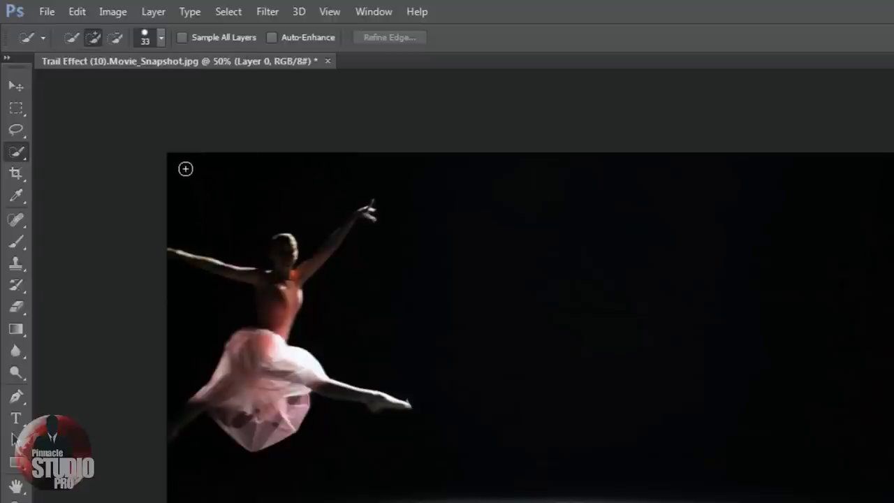
{"action": "mouse_move", "coordinate": [204, 184]}
{"action": "left_mouse_down"}
{"action": "mouse_move", "coordinate": [226, 194]}
{"action": "mouse_move", "coordinate": [205, 201]}
{"action": "left_mouse_up"}
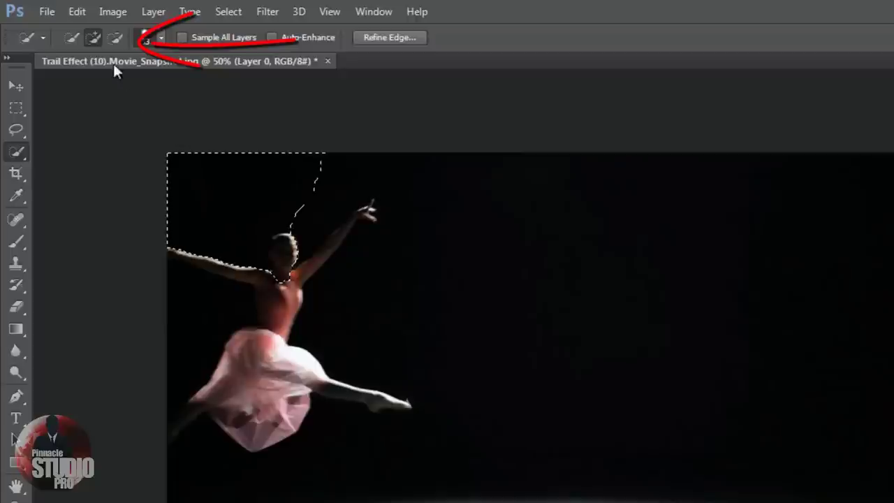
{"action": "left_click", "coordinate": [115, 37]}
{"action": "left_click", "coordinate": [288, 248]}
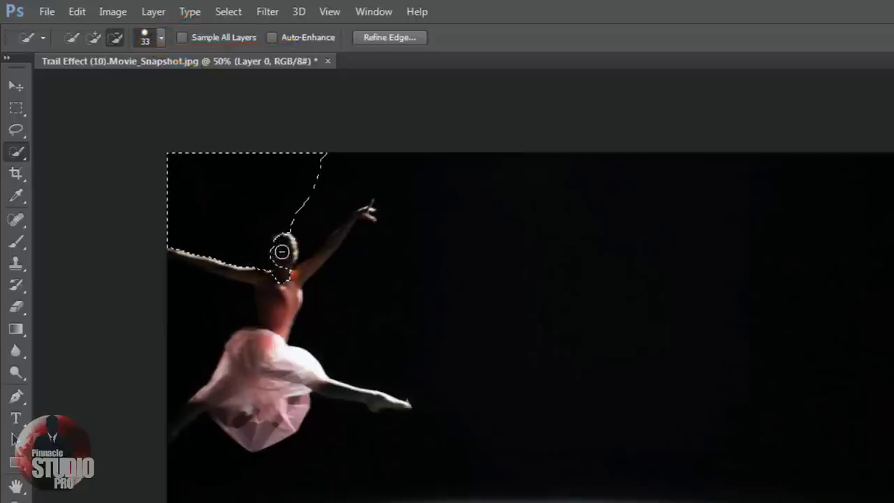
{"action": "mouse_move", "coordinate": [281, 251]}
{"action": "left_mouse_down"}
{"action": "mouse_move", "coordinate": [285, 290]}
{"action": "mouse_move", "coordinate": [297, 299]}
{"action": "left_mouse_up"}
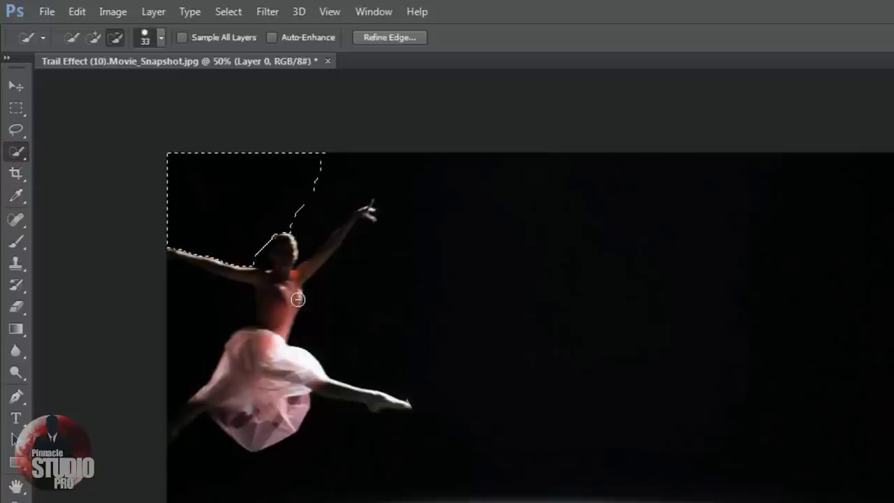
{"action": "left_click", "coordinate": [94, 35]}
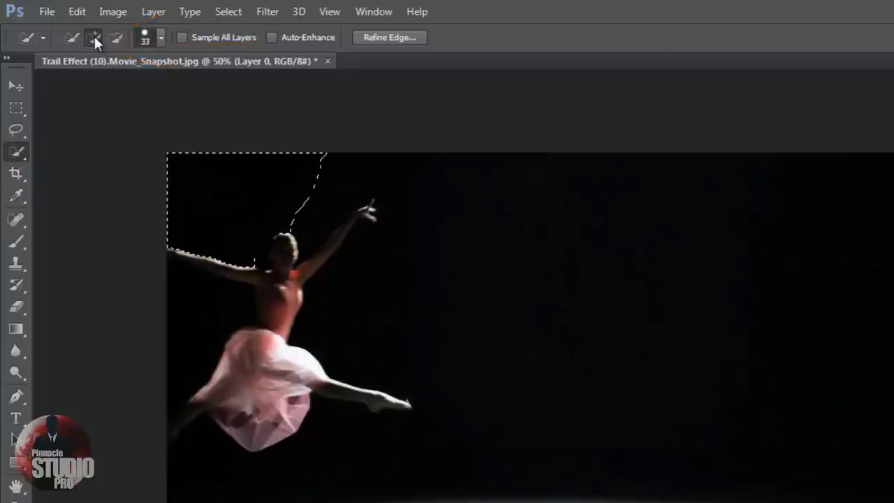
{"action": "mouse_move", "coordinate": [330, 174]}
{"action": "left_mouse_down"}
{"action": "mouse_move", "coordinate": [417, 170]}
{"action": "mouse_move", "coordinate": [539, 210]}
{"action": "mouse_move", "coordinate": [608, 258]}
{"action": "mouse_move", "coordinate": [635, 320]}
{"action": "mouse_move", "coordinate": [612, 354]}
{"action": "mouse_move", "coordinate": [603, 425]}
{"action": "mouse_move", "coordinate": [682, 452]}
{"action": "mouse_move", "coordinate": [661, 475]}
{"action": "mouse_move", "coordinate": [652, 371]}
{"action": "mouse_move", "coordinate": [371, 319]}
{"action": "mouse_move", "coordinate": [239, 199]}
{"action": "mouse_move", "coordinate": [239, 226]}
{"action": "mouse_move", "coordinate": [255, 255]}
{"action": "left_mouse_up"}
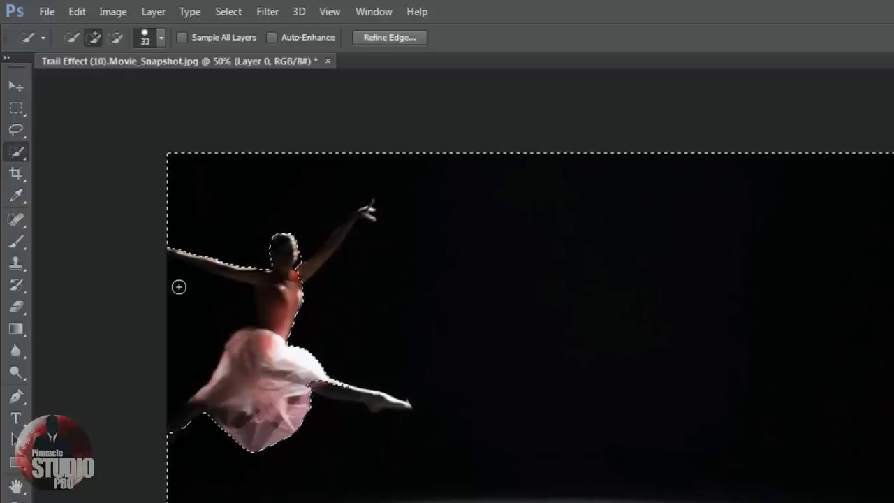
Undo the last stroke, try subtracting the skirt, and undo those changes
{"action": "key", "text": "ctrl+z"}
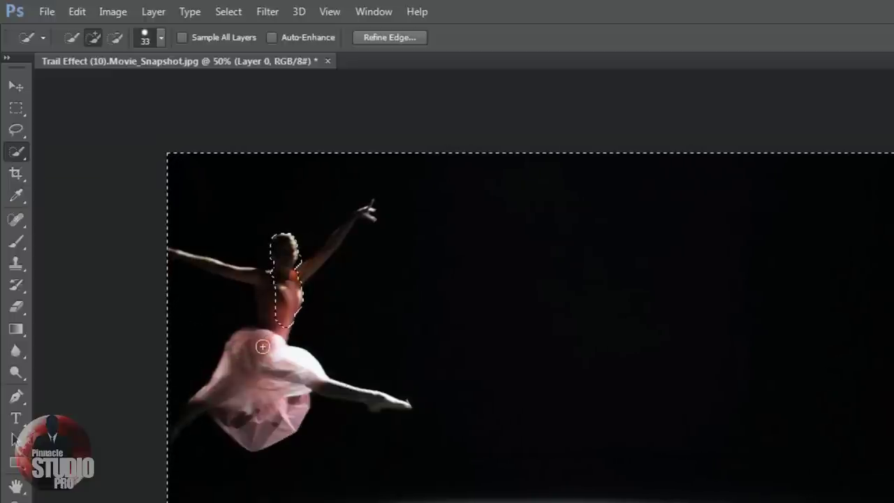
{"action": "left_click", "coordinate": [121, 37]}
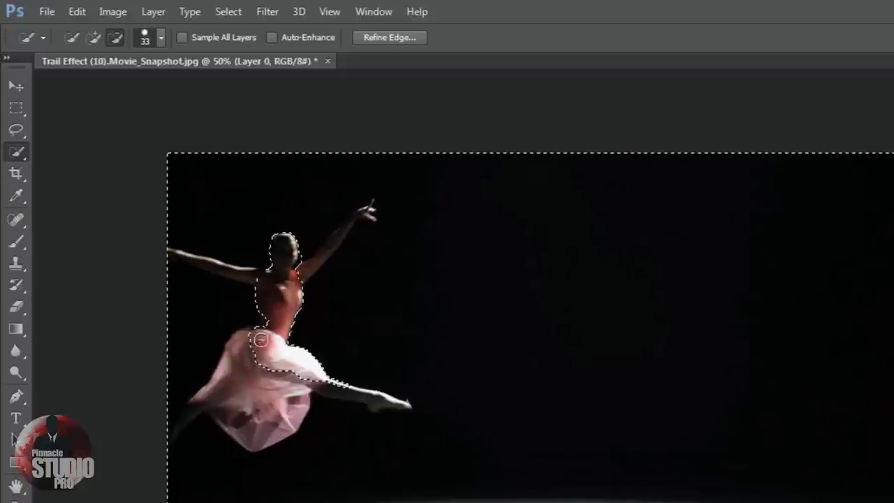
{"action": "mouse_move", "coordinate": [243, 351]}
{"action": "left_mouse_down"}
{"action": "mouse_move", "coordinate": [232, 361]}
{"action": "mouse_move", "coordinate": [240, 353]}
{"action": "left_mouse_up"}
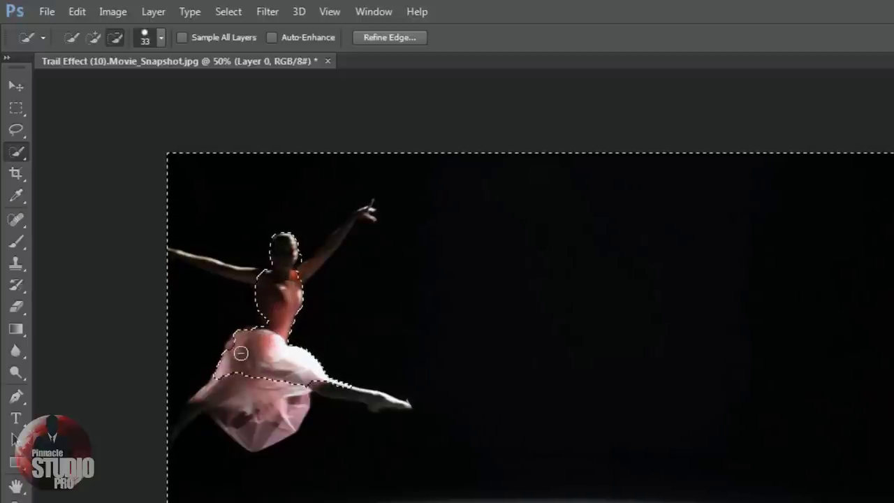
{"action": "key", "text": "ctrl+z"}
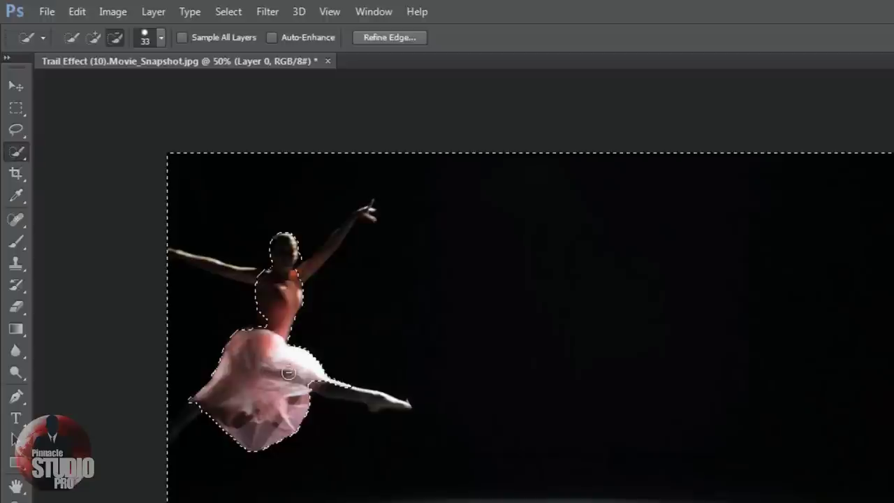
{"action": "key", "text": "ctrl+z"}
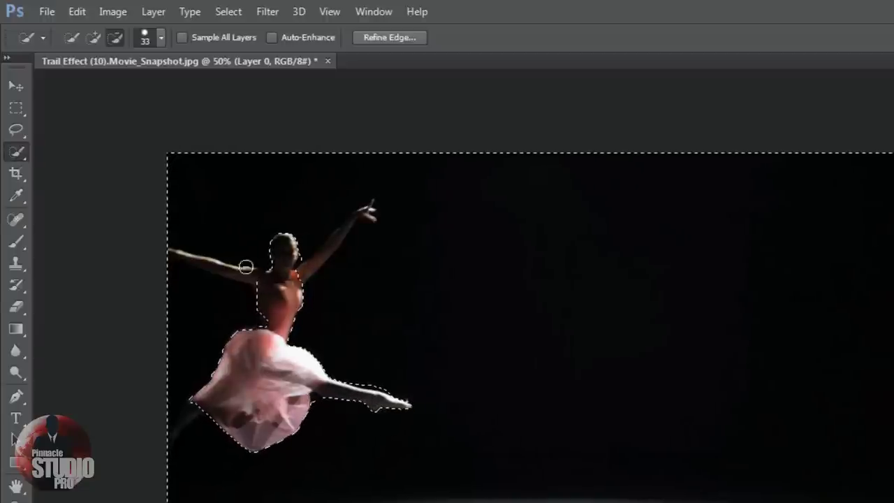
{"action": "left_click", "coordinate": [160, 37]}
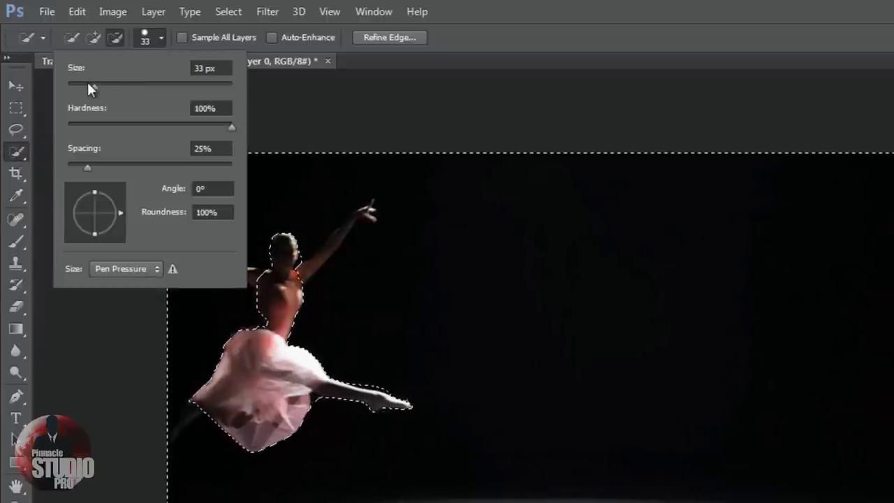
With a 9 px brush, refine the edge between arm and skirt and along the lower-left leg
{"action": "left_click_drag", "start_coordinate": [90, 88], "coordinate": [74, 84]}
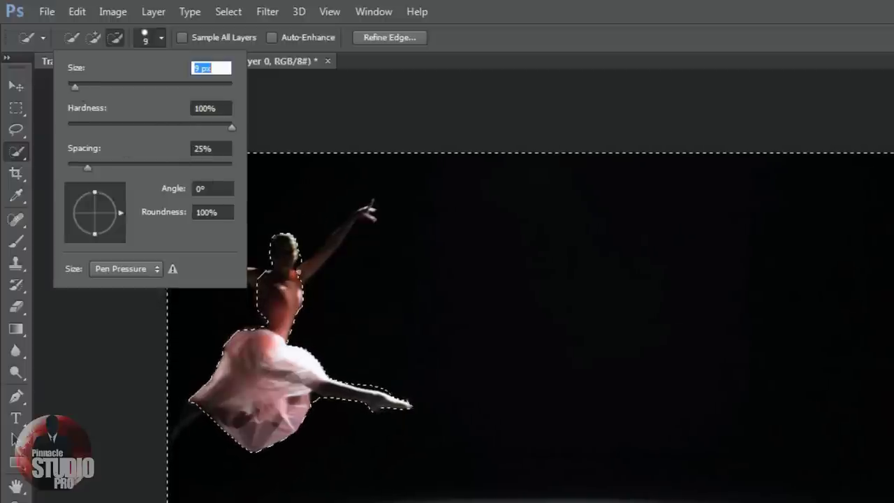
{"action": "key", "text": "Return"}
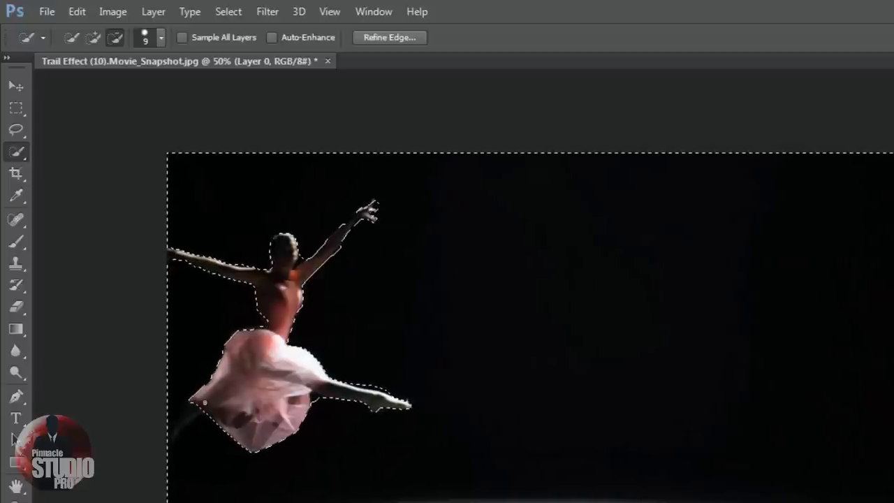
{"action": "left_click_drag", "start_coordinate": [205, 402], "coordinate": [184, 411]}
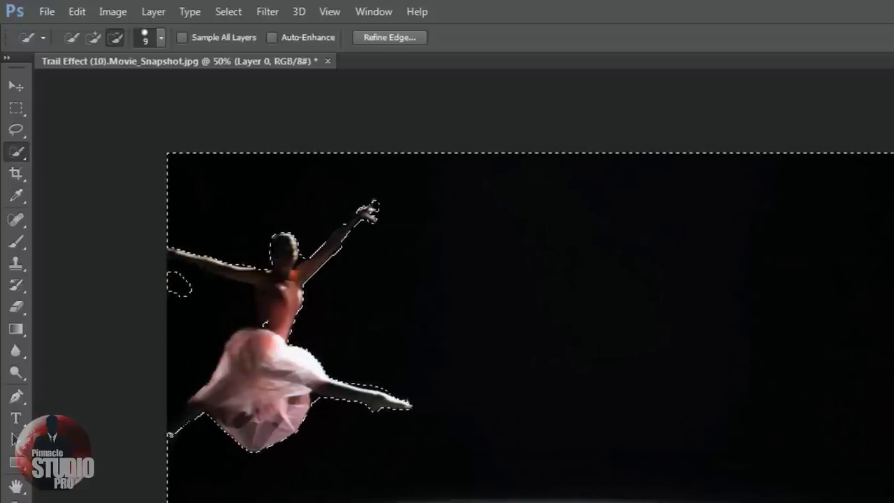
{"action": "left_click_drag", "start_coordinate": [170, 438], "coordinate": [197, 414]}
Add to the selection with a 25 px brush around the raised arm and lower-left leg
{"action": "left_click", "coordinate": [93, 38]}
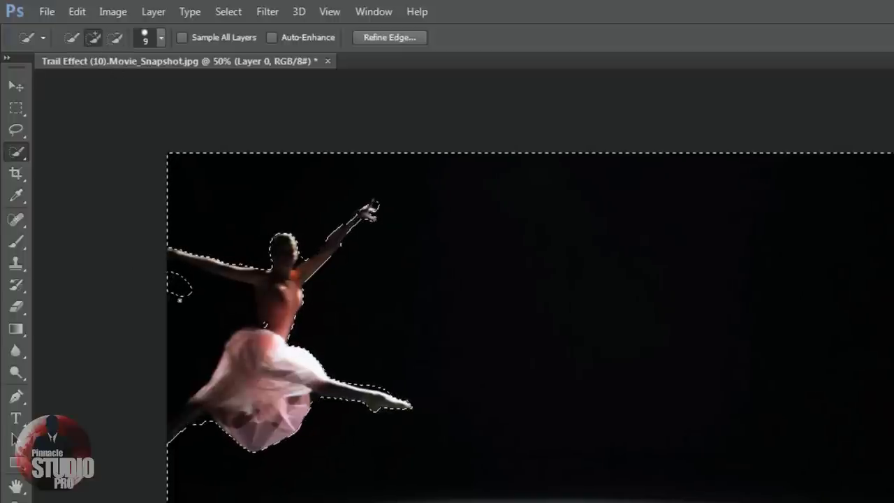
{"action": "left_click", "coordinate": [163, 38]}
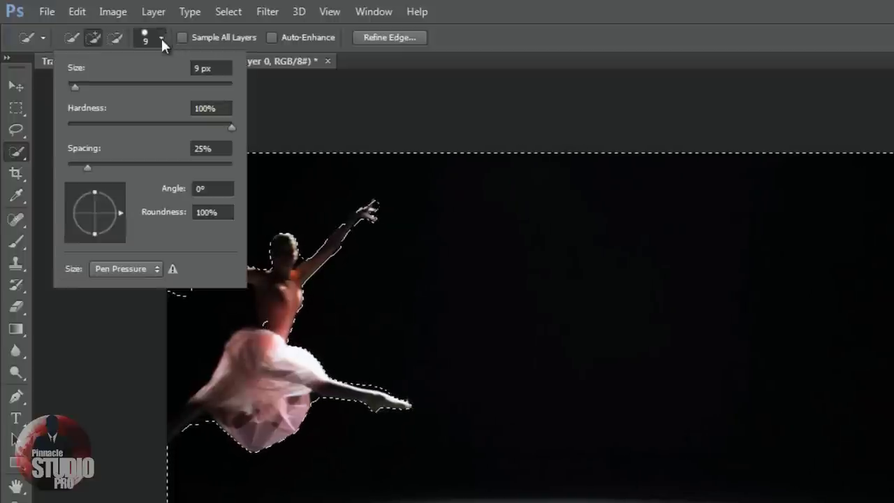
{"action": "left_click", "coordinate": [88, 84]}
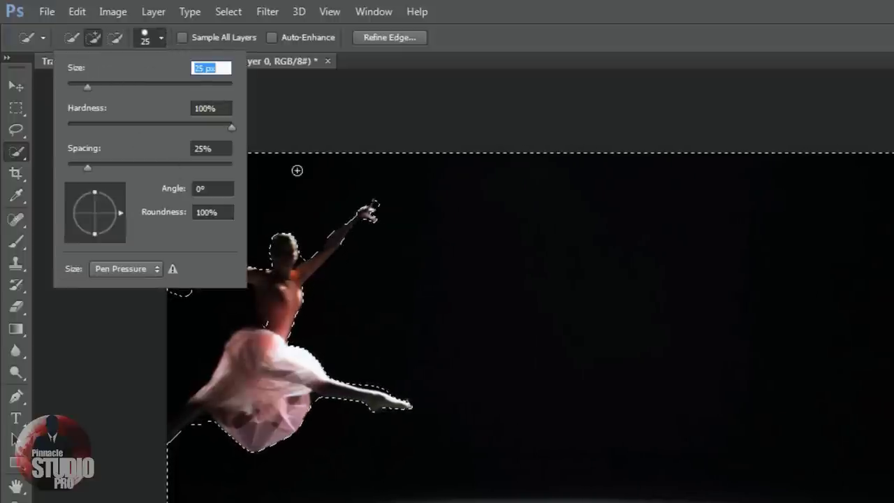
{"action": "mouse_move", "coordinate": [187, 312]}
{"action": "left_mouse_down"}
{"action": "mouse_move", "coordinate": [173, 273]}
{"action": "mouse_move", "coordinate": [232, 306]}
{"action": "left_mouse_up"}
{"action": "mouse_move", "coordinate": [167, 393]}
{"action": "left_mouse_down"}
{"action": "mouse_move", "coordinate": [163, 407]}
{"action": "mouse_move", "coordinate": [168, 340]}
{"action": "left_mouse_up"}
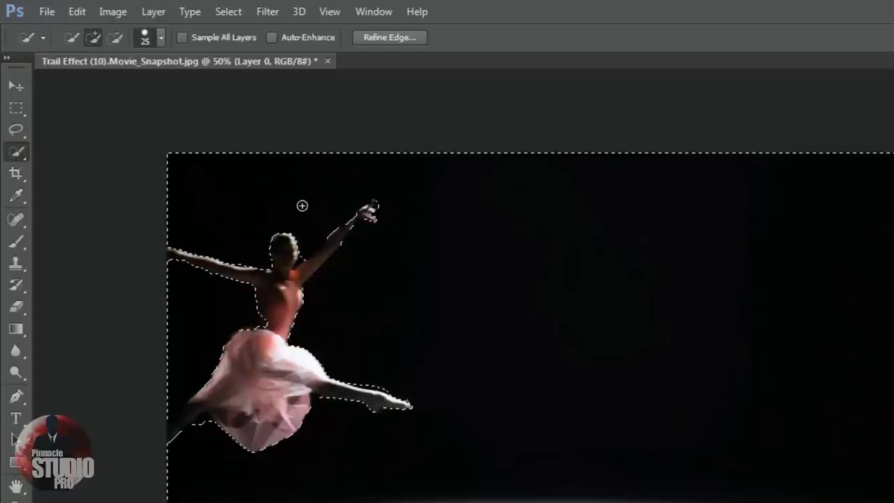
With a 16 px brush, trim and add around the lower-left leg, then extend around head and leg
{"action": "left_click", "coordinate": [116, 36]}
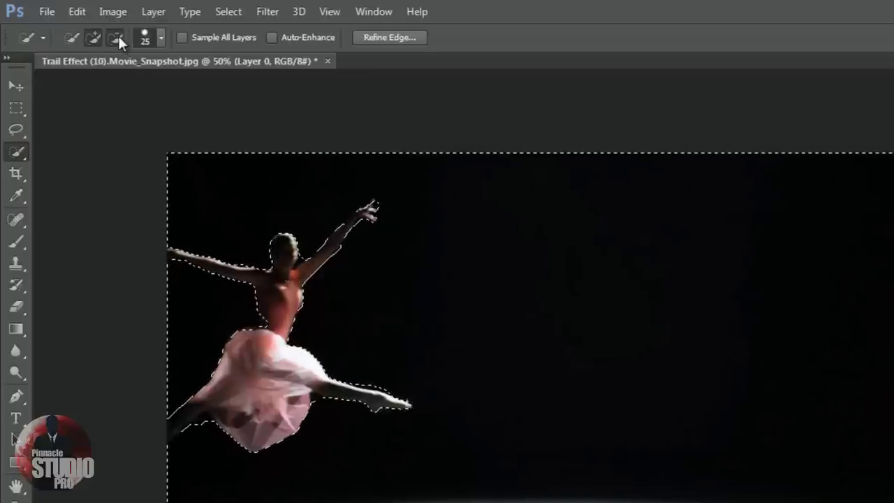
{"action": "left_click", "coordinate": [161, 35]}
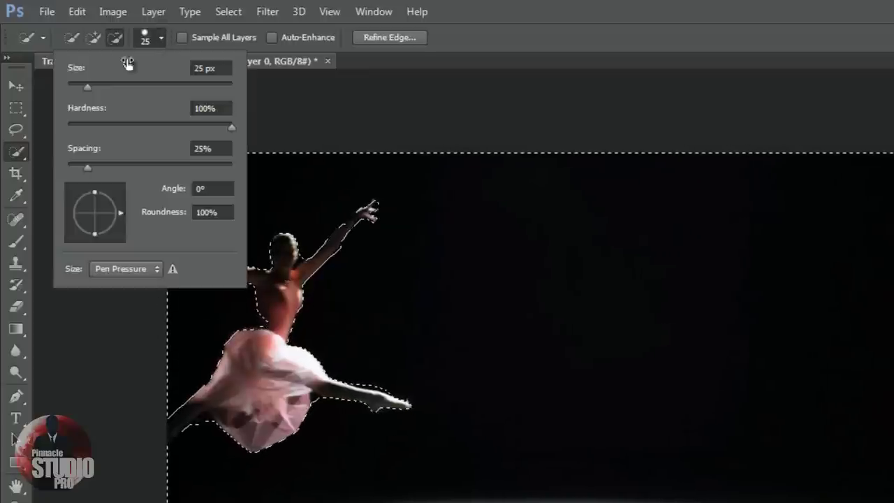
{"action": "left_click", "coordinate": [80, 86]}
{"action": "left_click", "coordinate": [262, 322]}
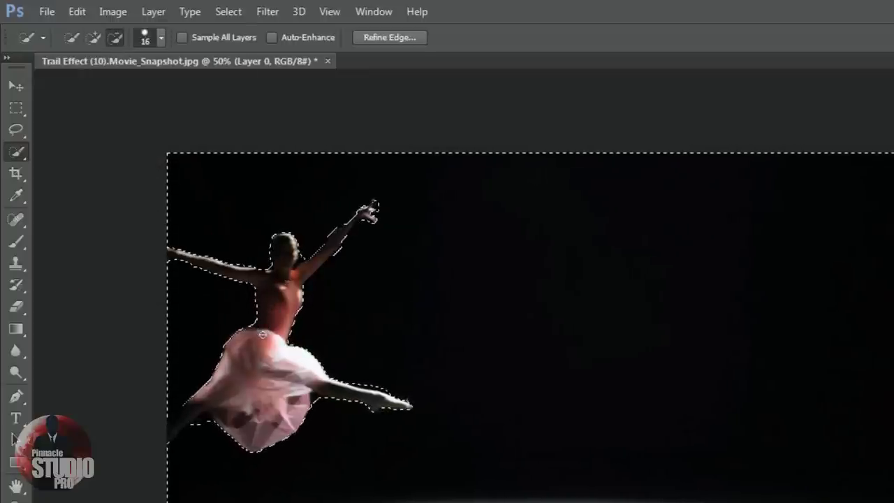
{"action": "left_click", "coordinate": [212, 409]}
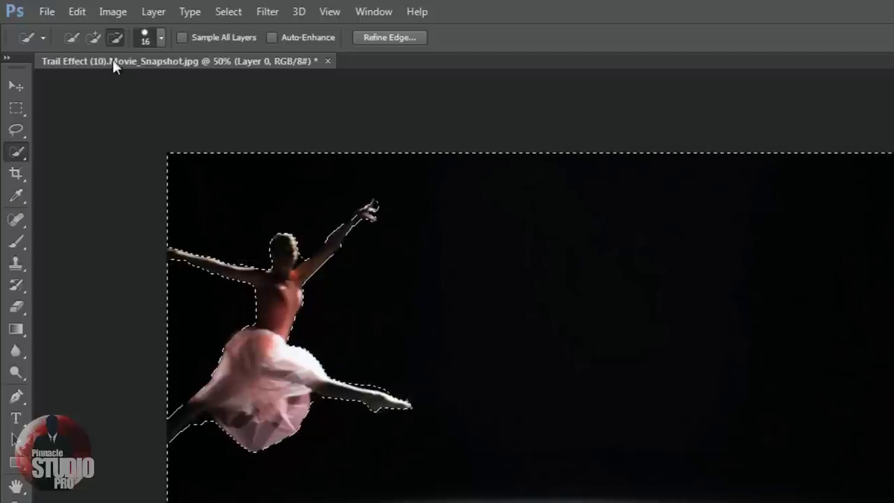
{"action": "left_click", "coordinate": [92, 38]}
{"action": "left_click", "coordinate": [194, 426]}
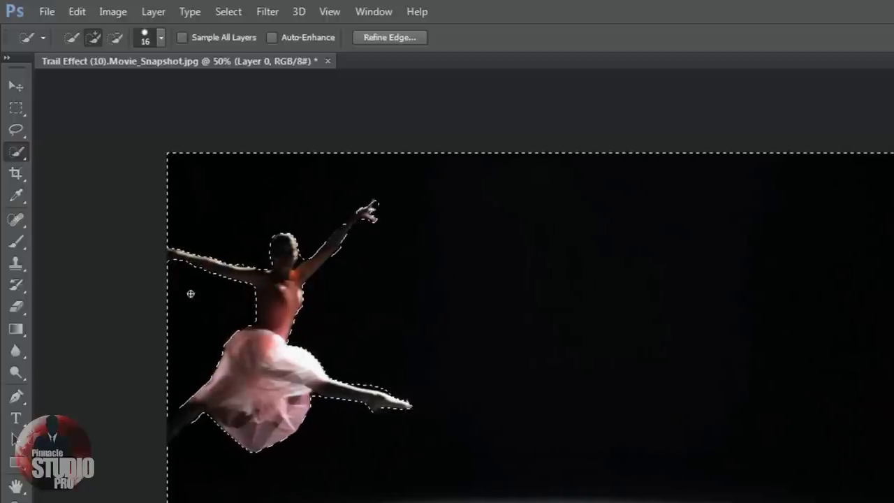
{"action": "left_click", "coordinate": [301, 257]}
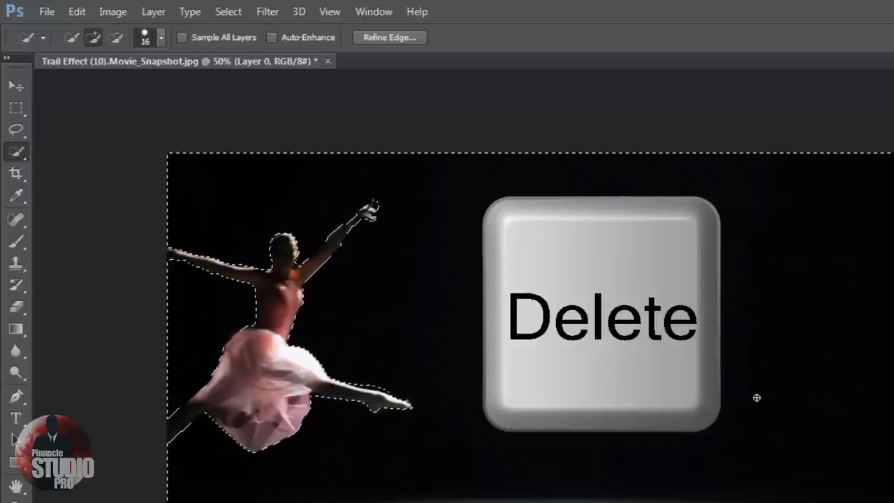
Delete the selected black stage, leaving the leaping dancer on a transparent Layer 0
{"action": "key", "text": "Delete"}
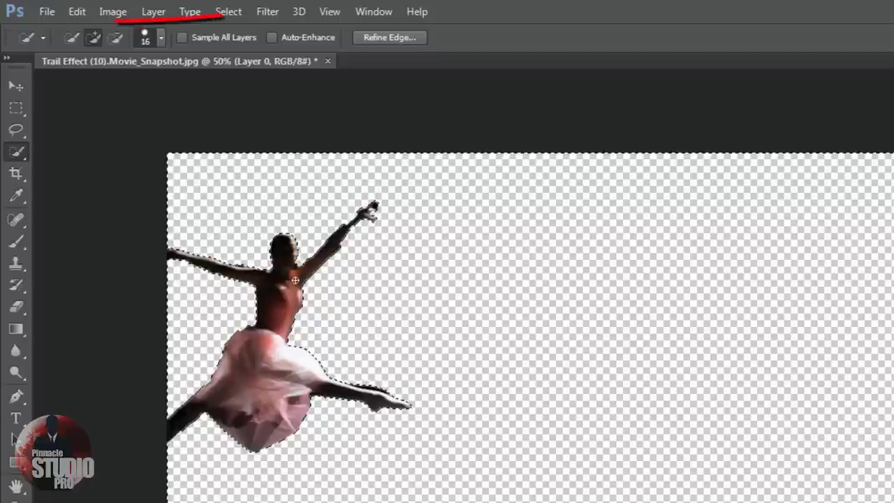
{"action": "left_click", "coordinate": [46, 14]}
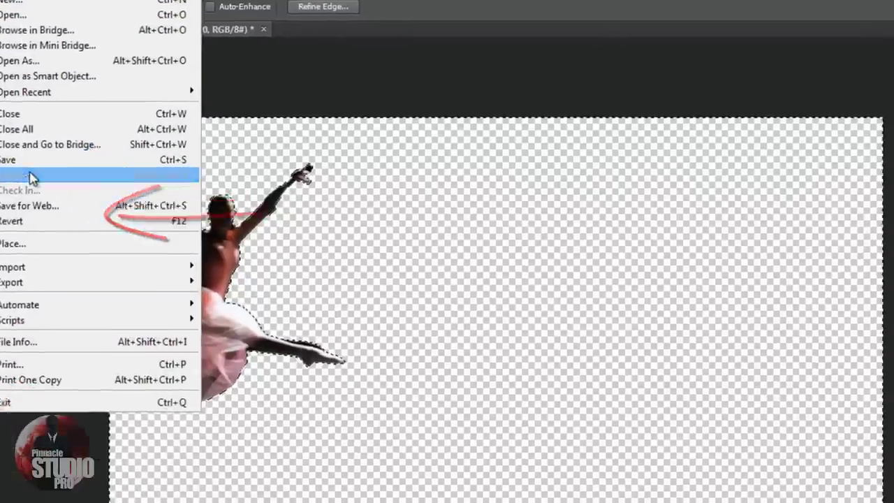
Save a PNG copy named Trail Effect (10).Movie_Snapshot, accepting the default PNG options
{"action": "left_click", "coordinate": [82, 215]}
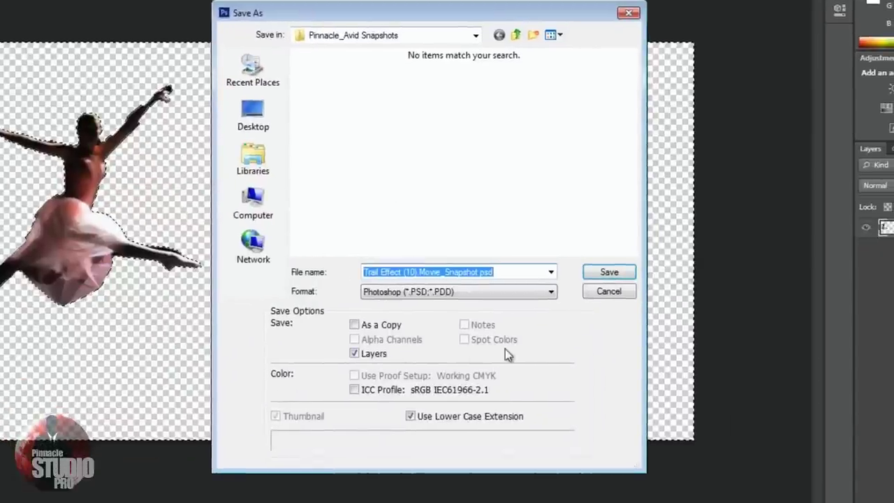
{"action": "left_click", "coordinate": [552, 292]}
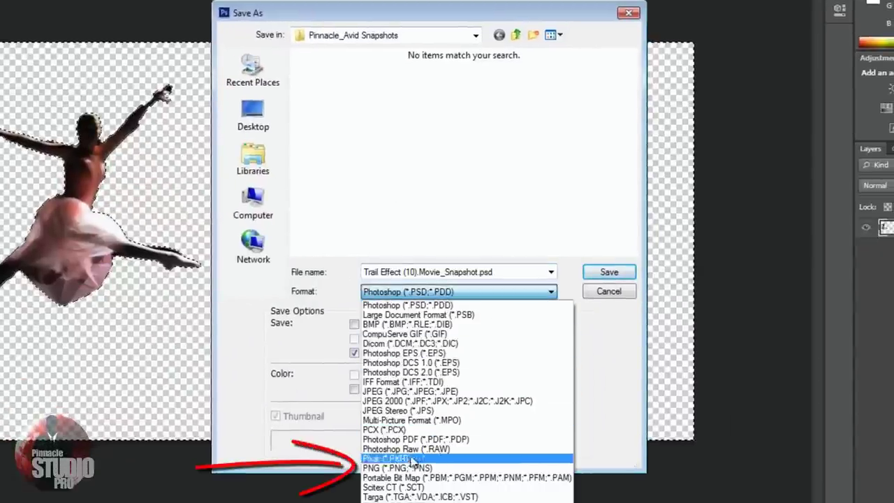
{"action": "left_click", "coordinate": [393, 468]}
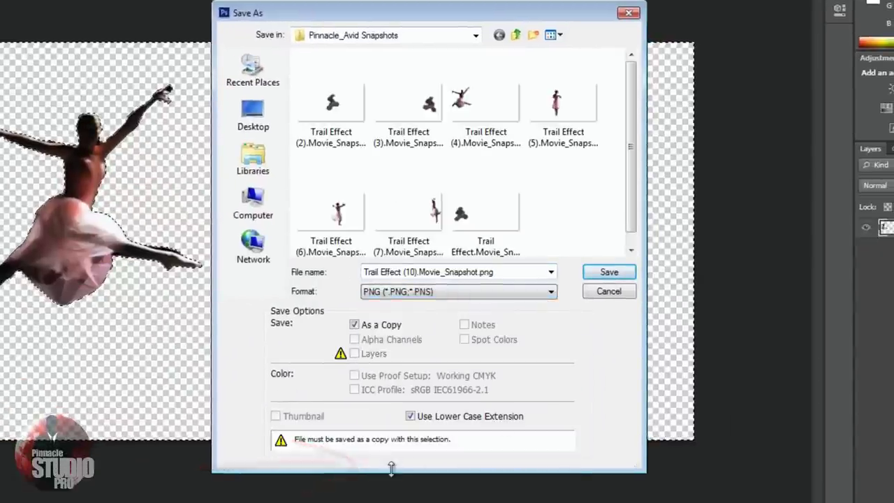
{"action": "left_click", "coordinate": [609, 274]}
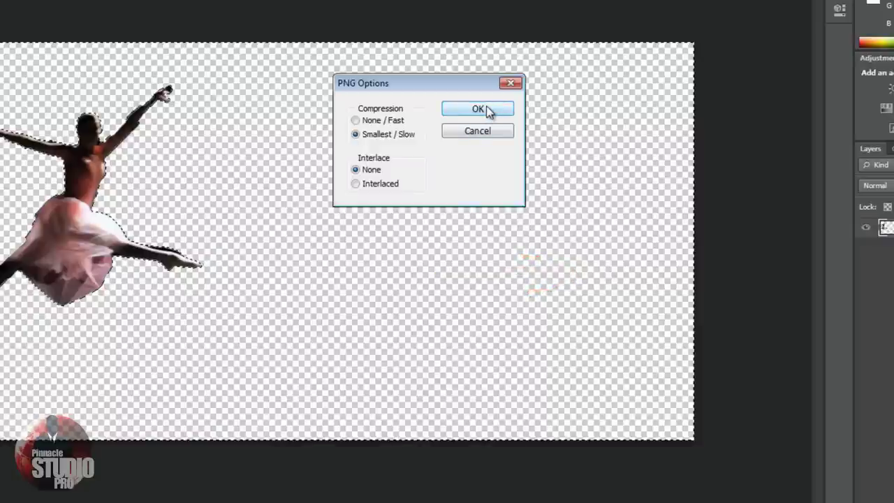
{"action": "left_click", "coordinate": [478, 110]}
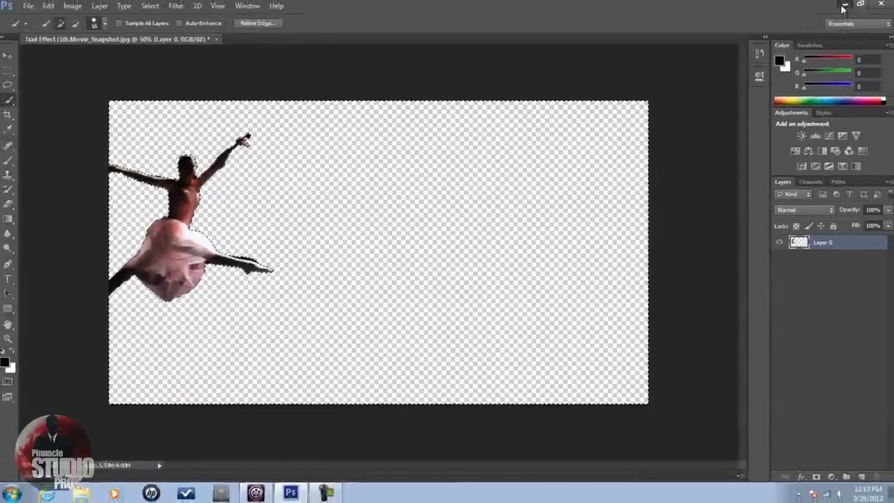
Minimize Photoshop and quick-import Trail Effect (10).Movie_Snapshot.png into the Pinnacle Studio library
{"action": "left_click", "coordinate": [844, 6]}
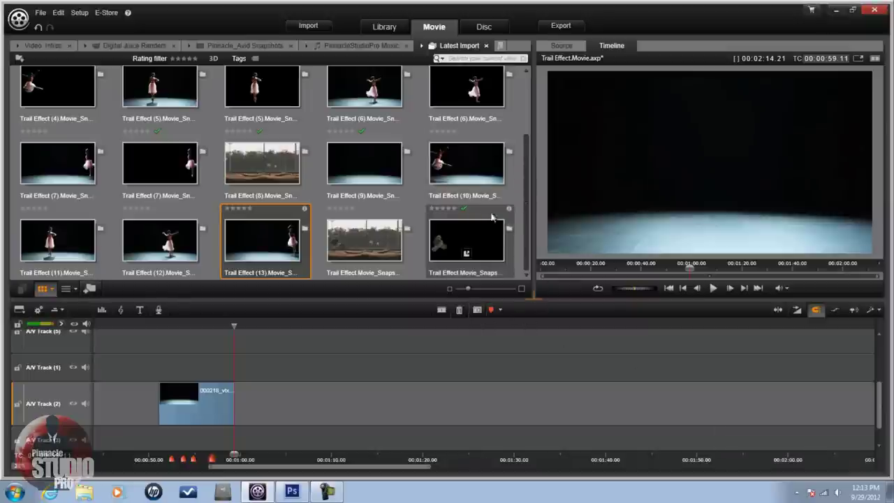
{"action": "left_click_drag", "start_coordinate": [525, 210], "coordinate": [529, 267]}
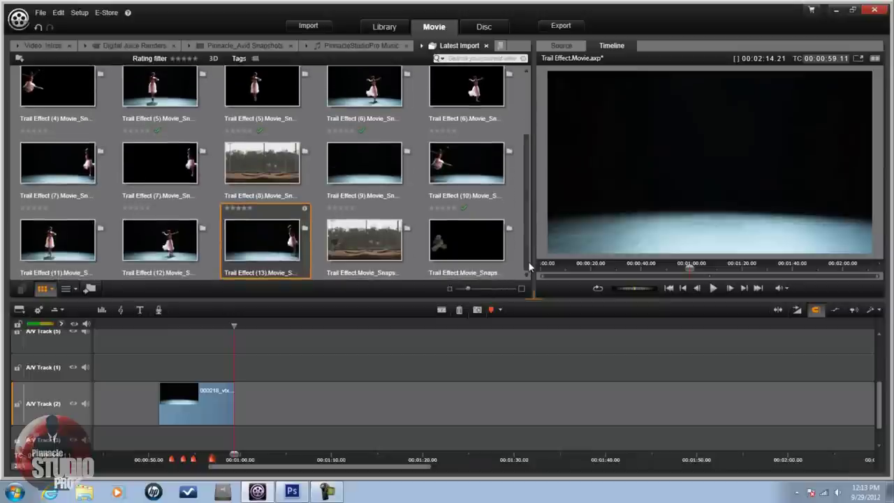
{"action": "right_click", "coordinate": [524, 120]}
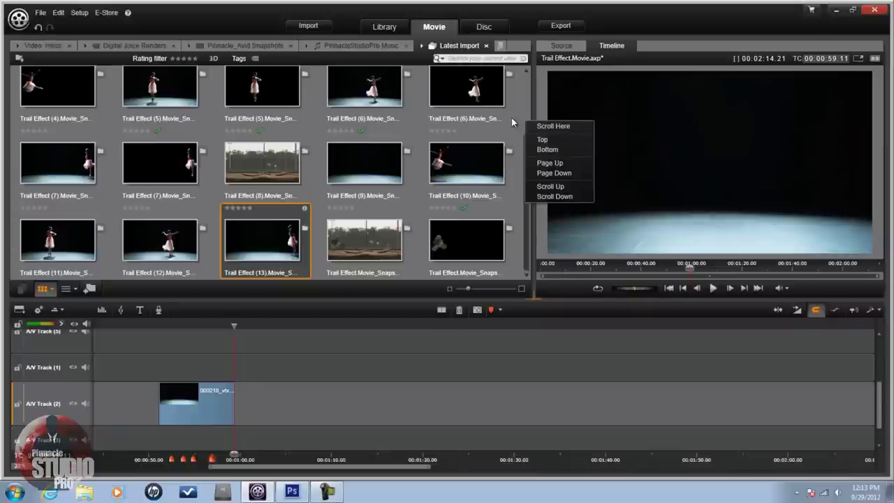
{"action": "right_click", "coordinate": [512, 118]}
{"action": "right_click", "coordinate": [500, 142]}
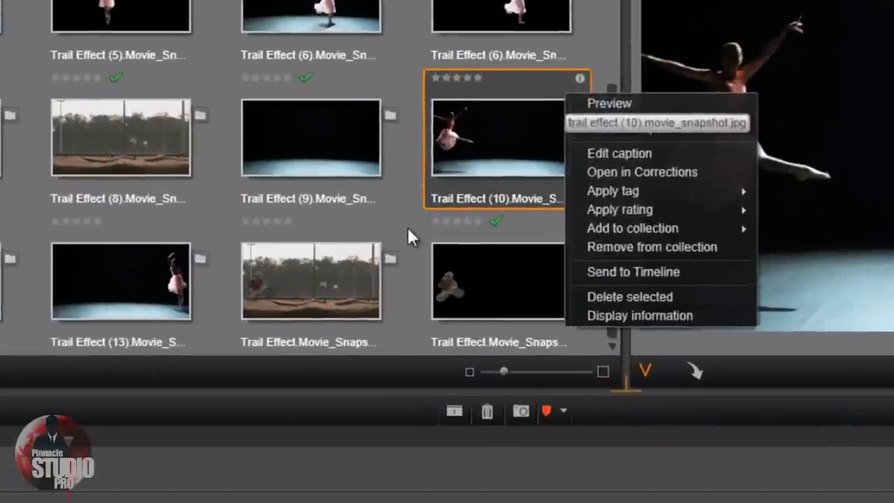
{"action": "right_click", "coordinate": [408, 227]}
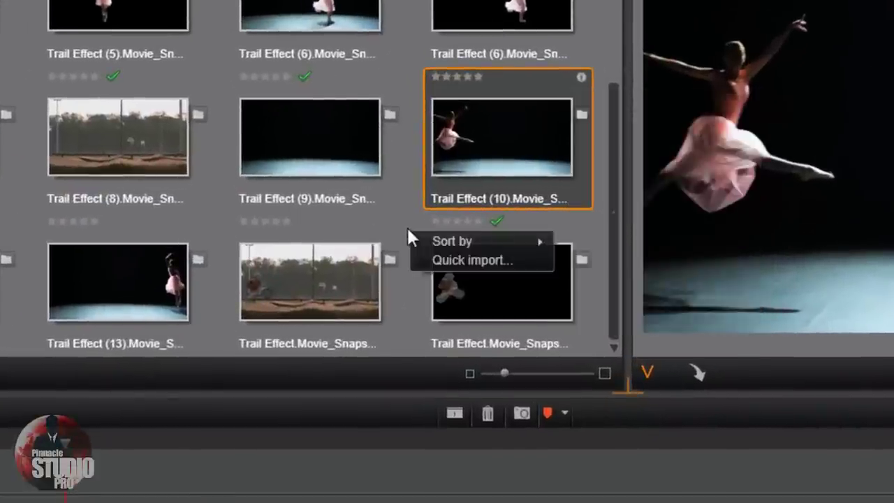
{"action": "left_click", "coordinate": [431, 259]}
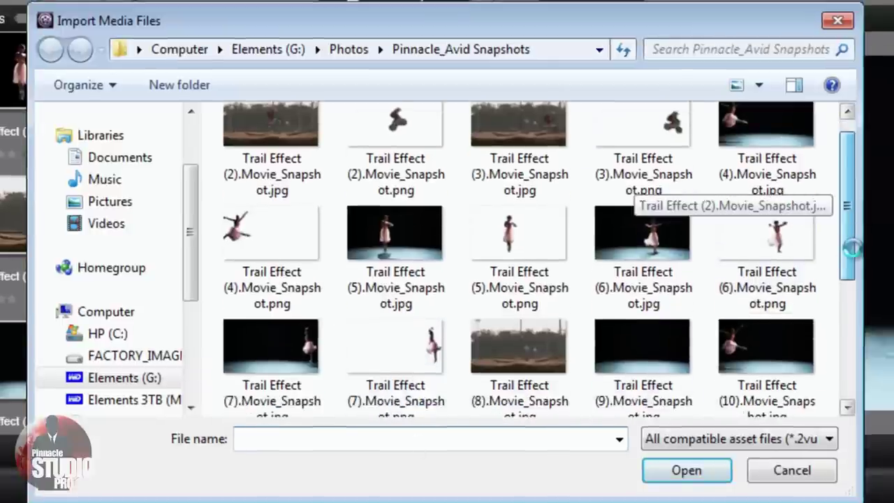
{"action": "left_click_drag", "start_coordinate": [851, 248], "coordinate": [852, 297]}
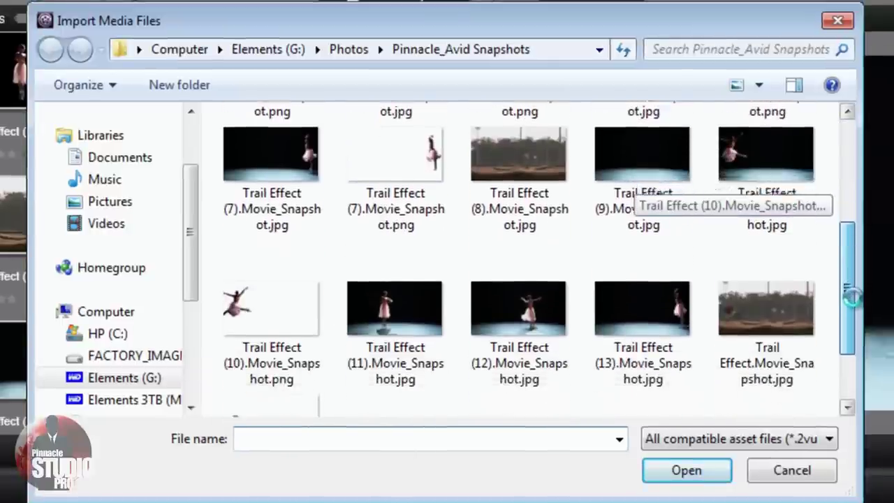
{"action": "left_click", "coordinate": [253, 306]}
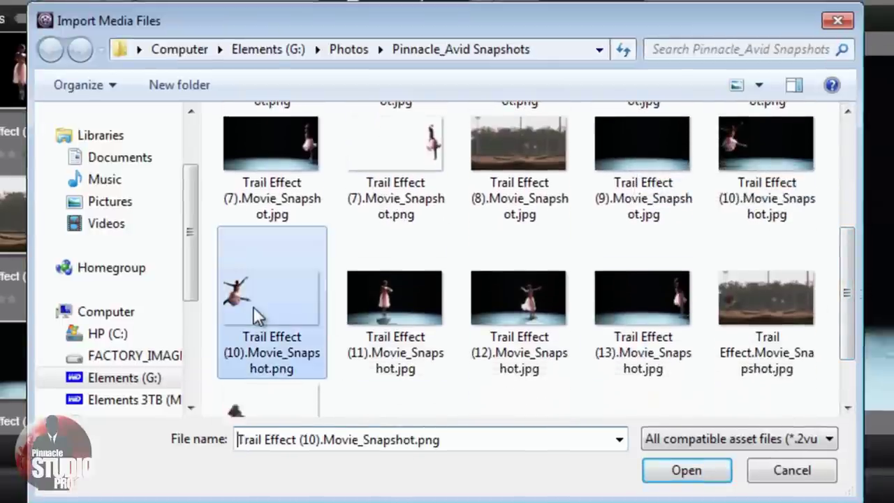
{"action": "left_click", "coordinate": [660, 471]}
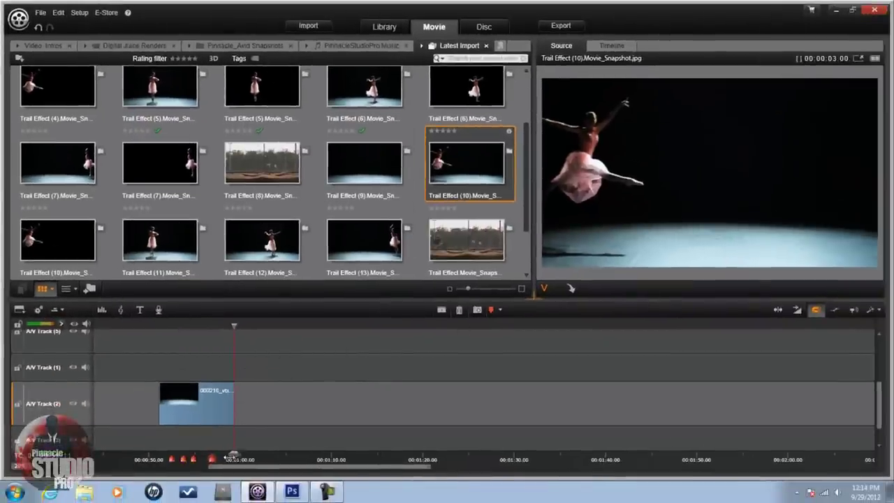
Zoom the timeline so the stage clip's end, about 00:00:51 to 00:00:59, fills the view
{"action": "left_click_drag", "start_coordinate": [272, 458], "coordinate": [567, 455]}
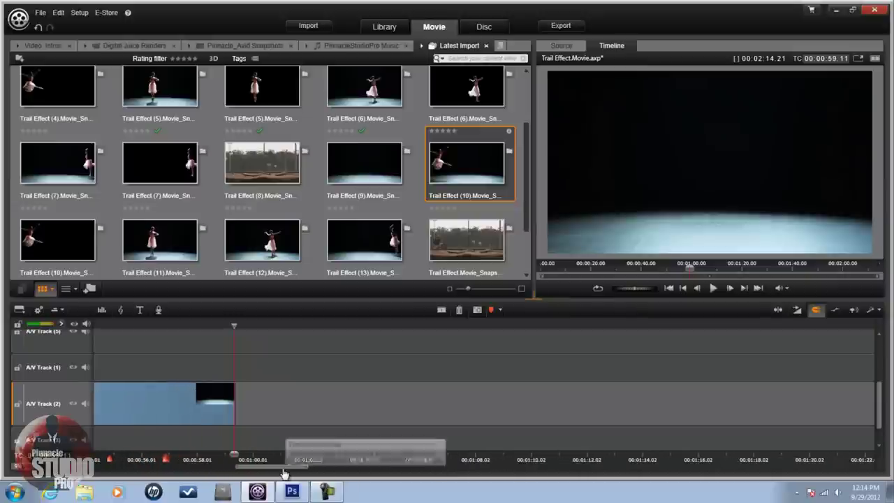
{"action": "left_click_drag", "start_coordinate": [284, 471], "coordinate": [249, 474]}
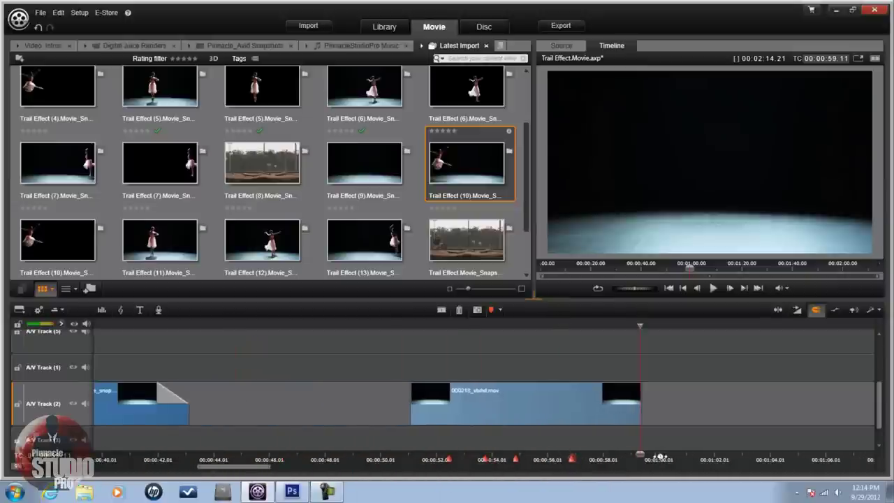
{"action": "scroll", "coordinate": [739, 459], "scroll_direction": "up", "scroll_amount": 3}
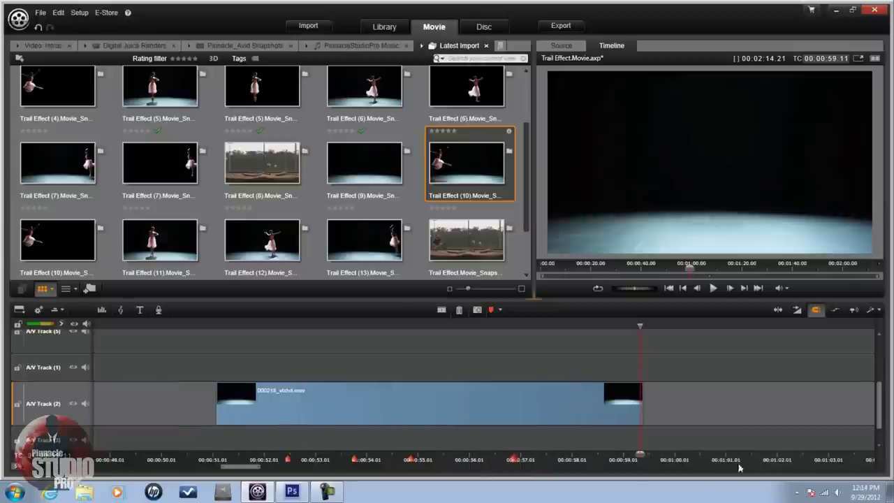
{"action": "left_click_drag", "start_coordinate": [597, 460], "coordinate": [657, 458]}
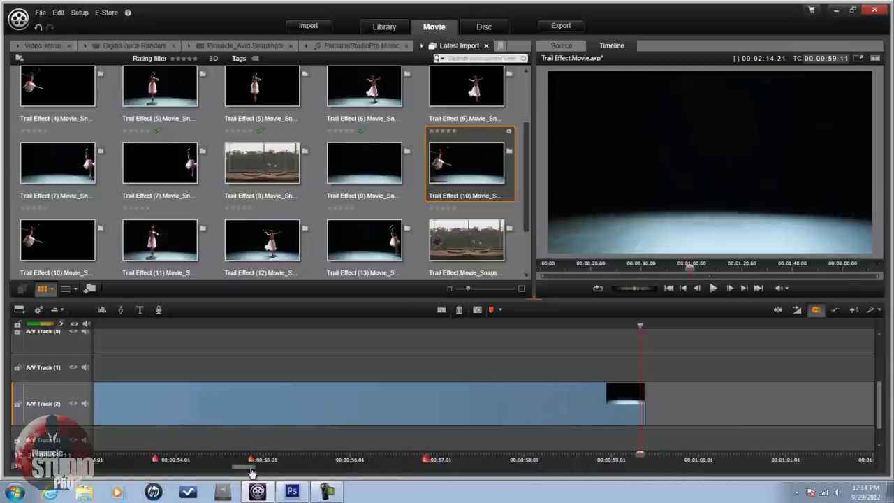
{"action": "left_click_drag", "start_coordinate": [241, 473], "coordinate": [236, 470]}
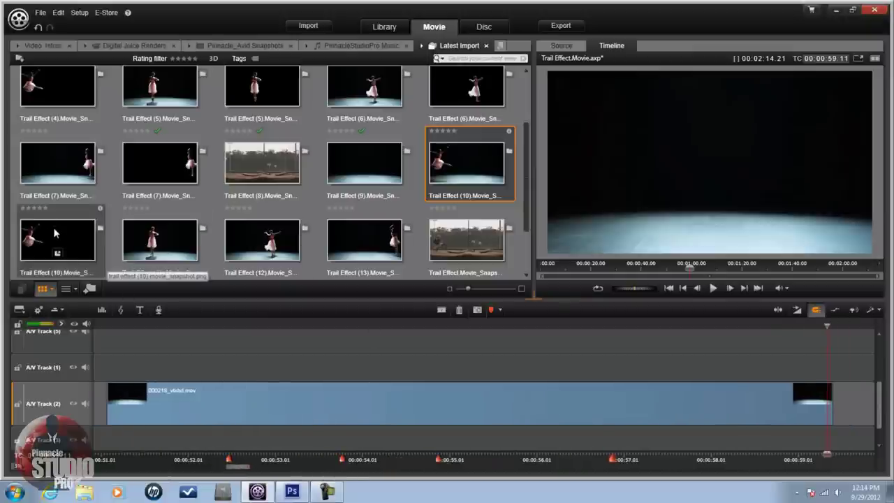
Place the Trail Effect (10) cut-out on A/V Track 1, extended to the stage clip's end, and preview it
{"action": "left_click_drag", "start_coordinate": [56, 234], "coordinate": [232, 369]}
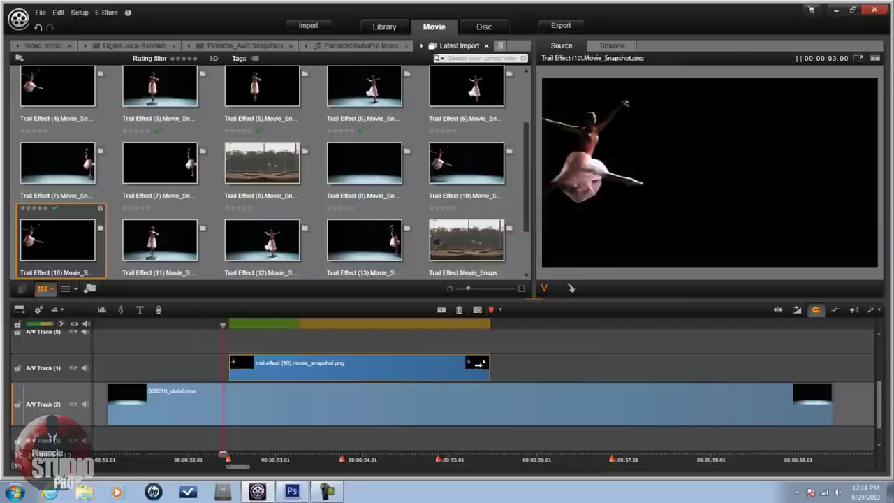
{"action": "left_click_drag", "start_coordinate": [484, 370], "coordinate": [831, 368]}
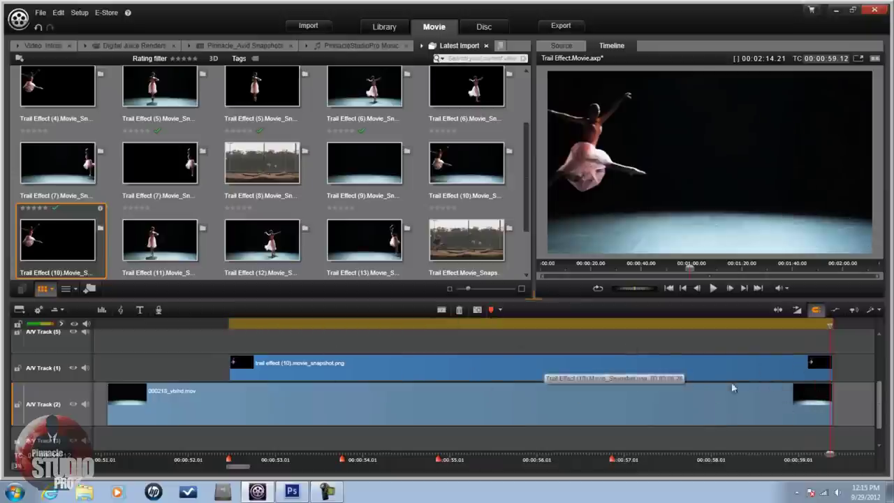
{"action": "left_click_drag", "start_coordinate": [886, 408], "coordinate": [881, 401]}
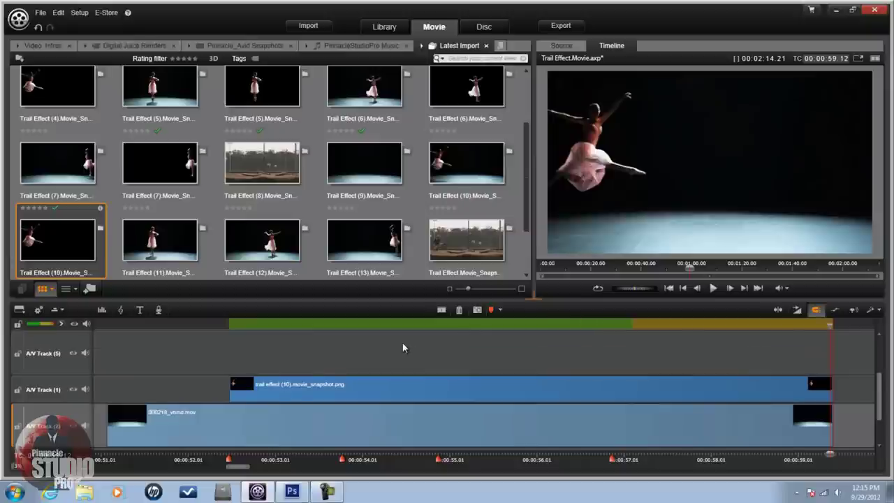
{"action": "scroll", "coordinate": [403, 350], "scroll_direction": "down", "scroll_amount": 1}
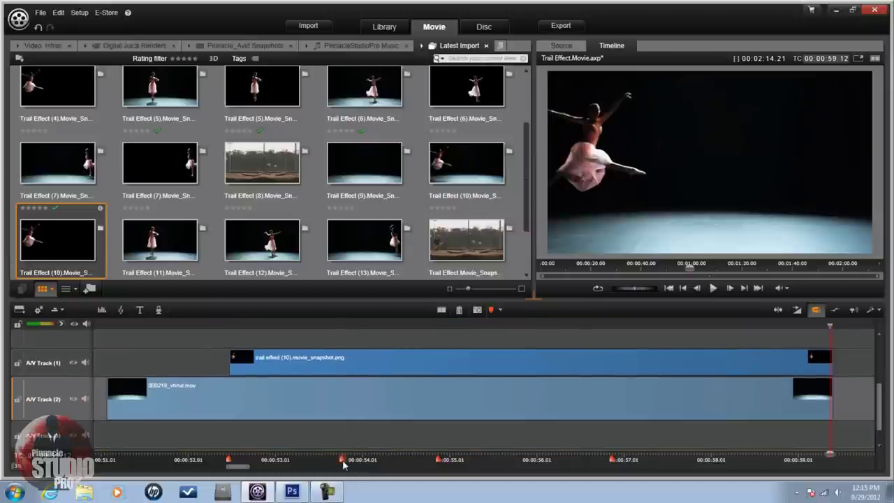
{"action": "left_click", "coordinate": [343, 461]}
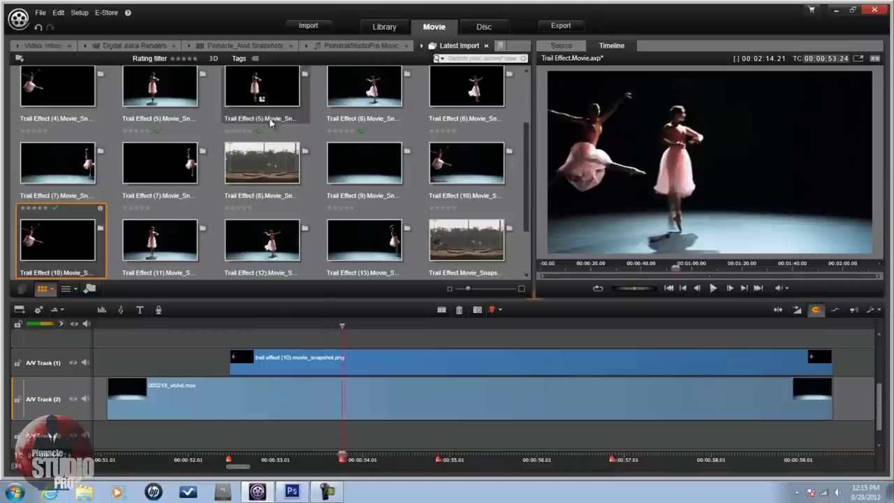
Add Trail Effect (5) on the top track at about 00:00:54, extended to the stage clip's end
{"action": "left_click_drag", "start_coordinate": [267, 85], "coordinate": [345, 338]}
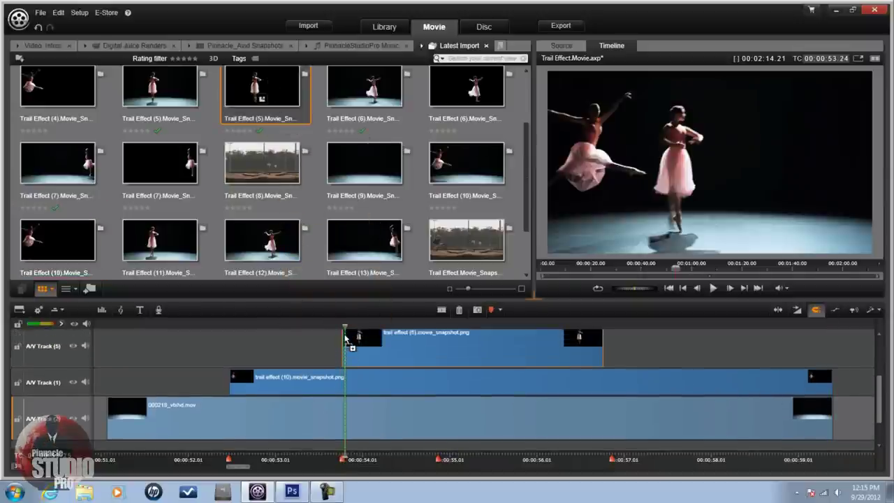
{"action": "left_click_drag", "start_coordinate": [597, 361], "coordinate": [829, 354]}
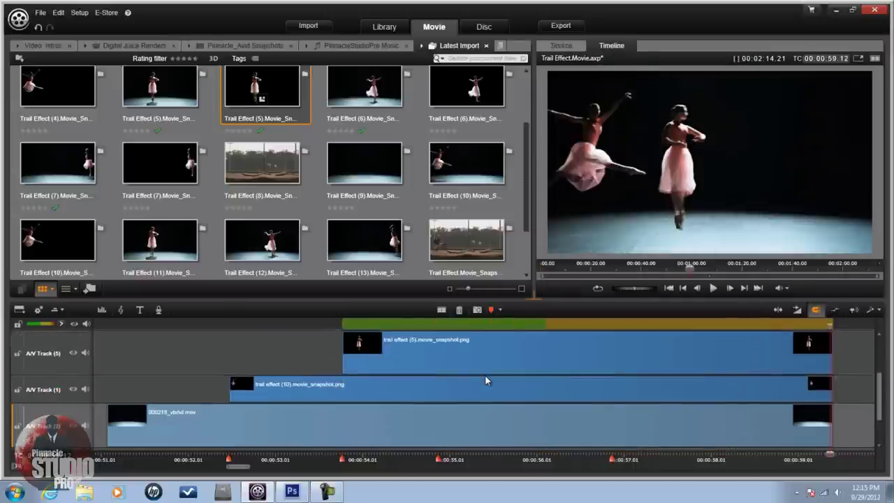
{"action": "left_click", "coordinate": [439, 460]}
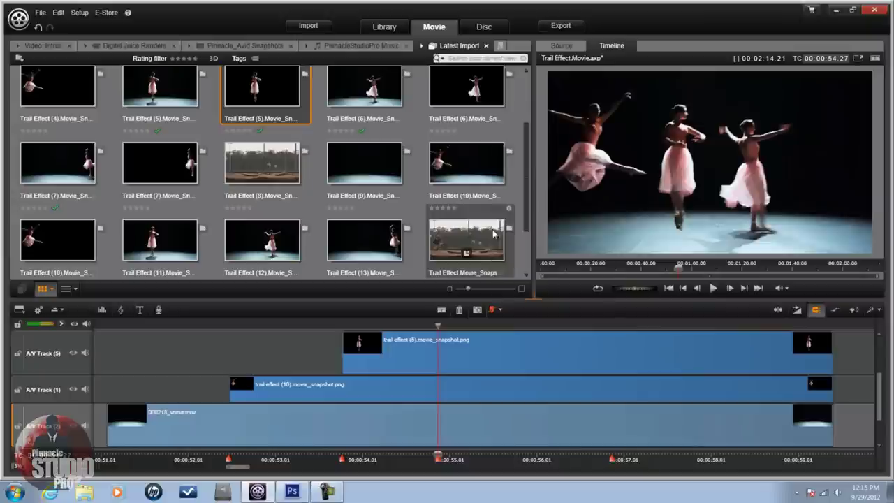
{"action": "left_click_drag", "start_coordinate": [882, 399], "coordinate": [880, 377]}
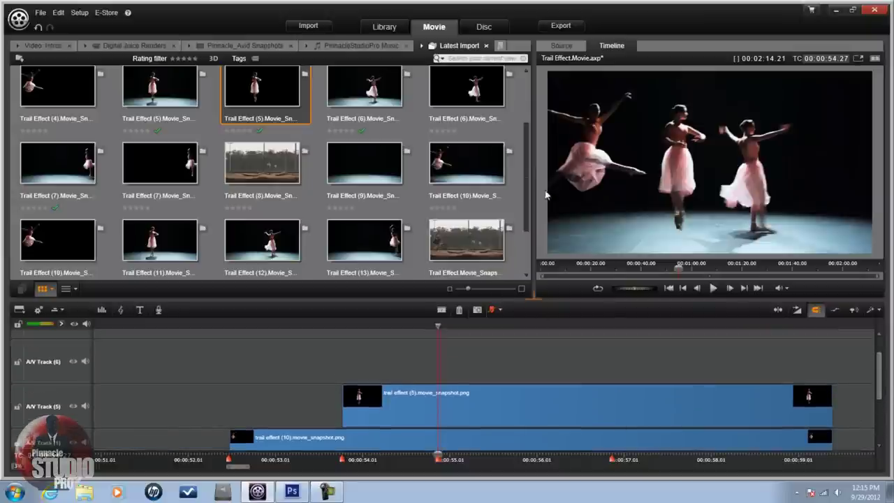
Add the Trail Effect (6) cut-out on the next track up and extend its end
{"action": "left_click_drag", "start_coordinate": [467, 89], "coordinate": [447, 367]}
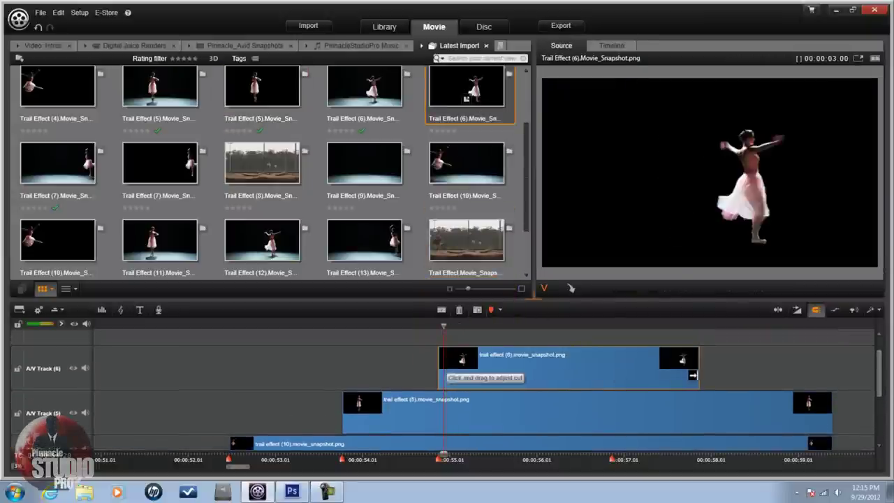
{"action": "left_click_drag", "start_coordinate": [693, 376], "coordinate": [823, 377]}
{"action": "scroll", "coordinate": [881, 360], "scroll_direction": "up", "scroll_amount": 1}
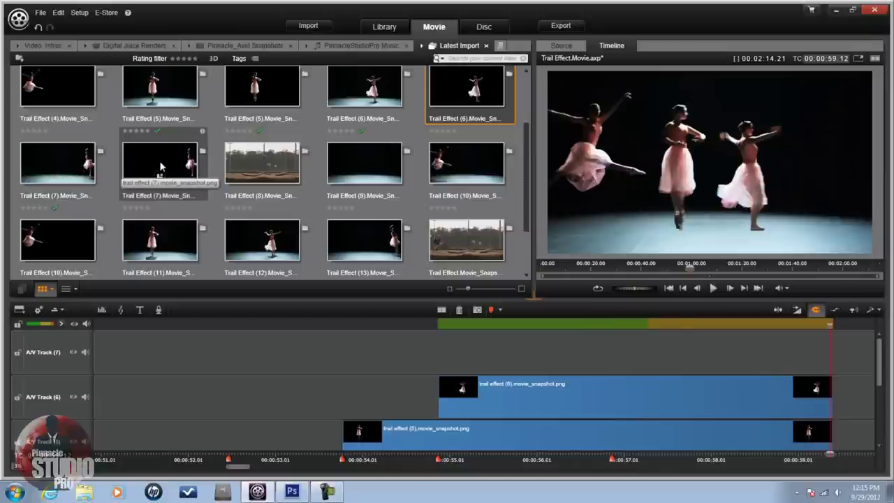
Place Trail Effect (7) on Track 7 after the Track 6 clip and preview around 00:00:55
{"action": "left_click_drag", "start_coordinate": [148, 163], "coordinate": [603, 348]}
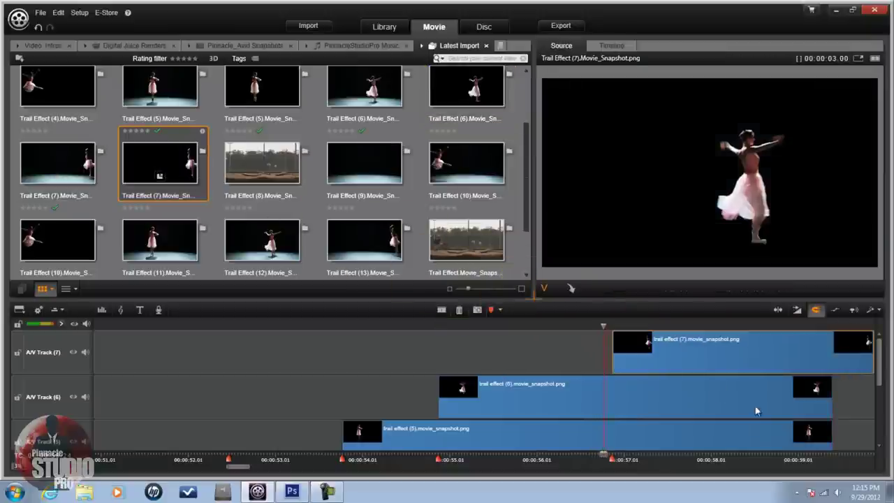
{"action": "scroll", "coordinate": [881, 368], "scroll_direction": "down", "scroll_amount": 3}
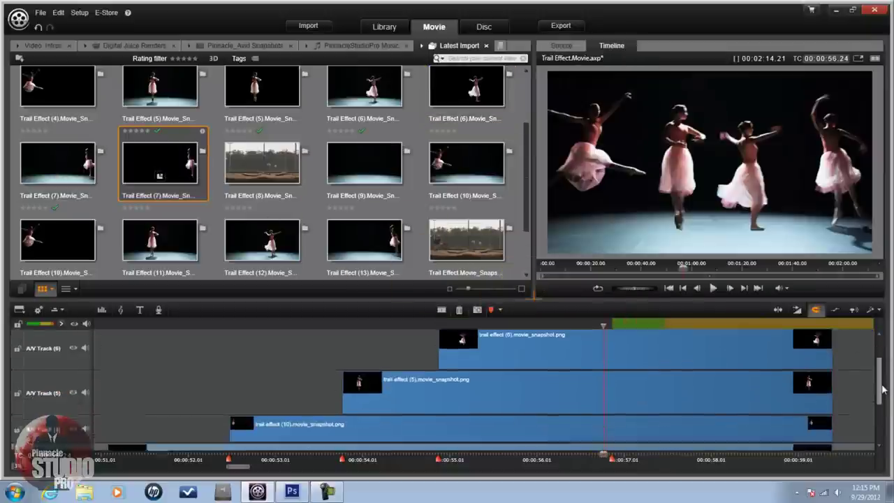
{"action": "left_click_drag", "start_coordinate": [601, 326], "coordinate": [774, 360]}
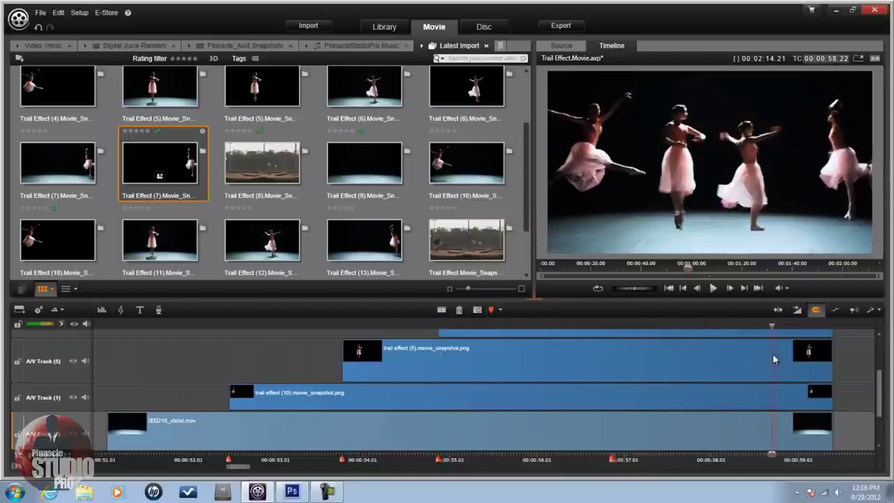
Place the Trail Effect (9) stage still right after the stage video, lengthened to about 00:01:04
{"action": "mouse_move", "coordinate": [887, 396]}
{"action": "left_mouse_down"}
{"action": "mouse_move", "coordinate": [886, 377]}
{"action": "mouse_move", "coordinate": [890, 405]}
{"action": "left_mouse_up"}
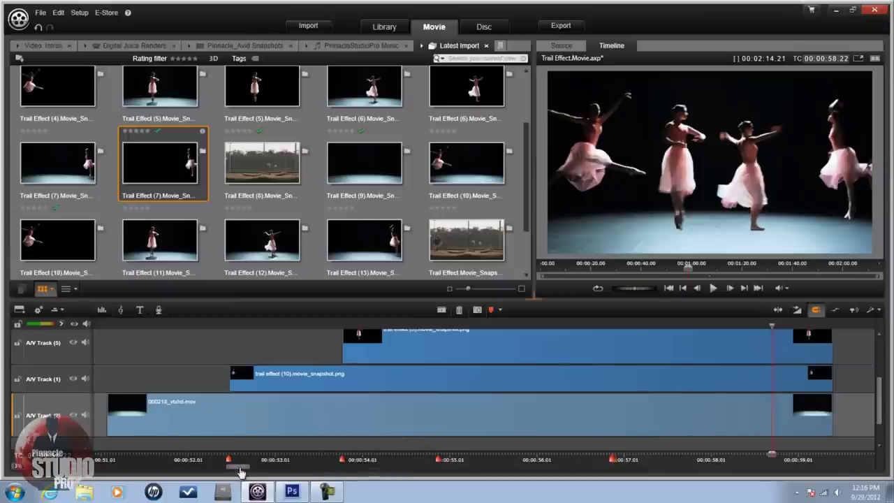
{"action": "left_click_drag", "start_coordinate": [239, 473], "coordinate": [255, 473]}
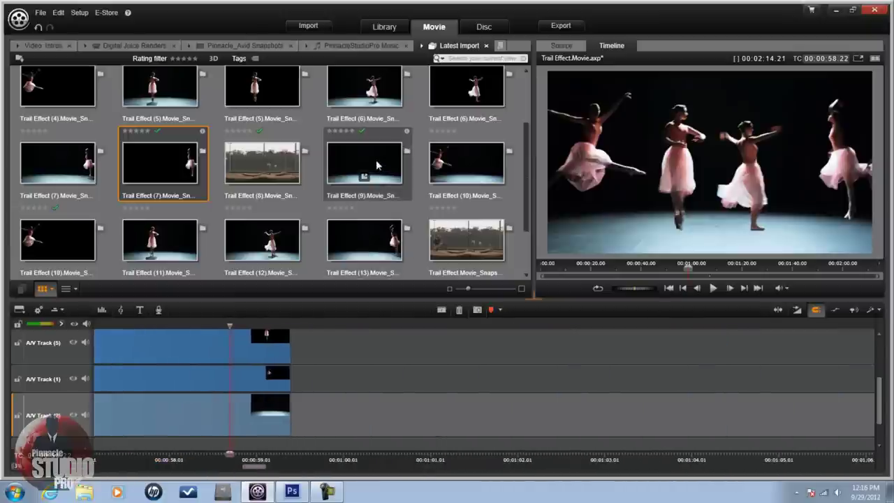
{"action": "left_click_drag", "start_coordinate": [380, 247], "coordinate": [363, 358]}
{"action": "left_click_drag", "start_coordinate": [353, 414], "coordinate": [304, 419]}
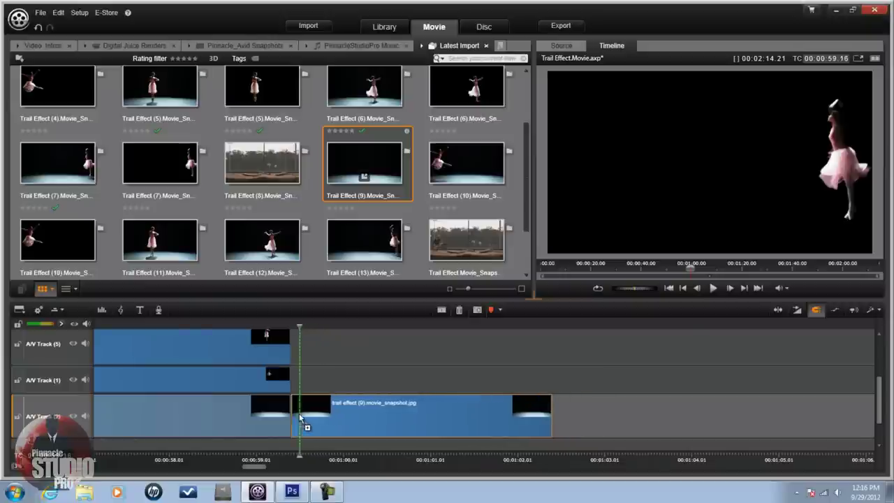
{"action": "left_click_drag", "start_coordinate": [471, 418], "coordinate": [467, 423]}
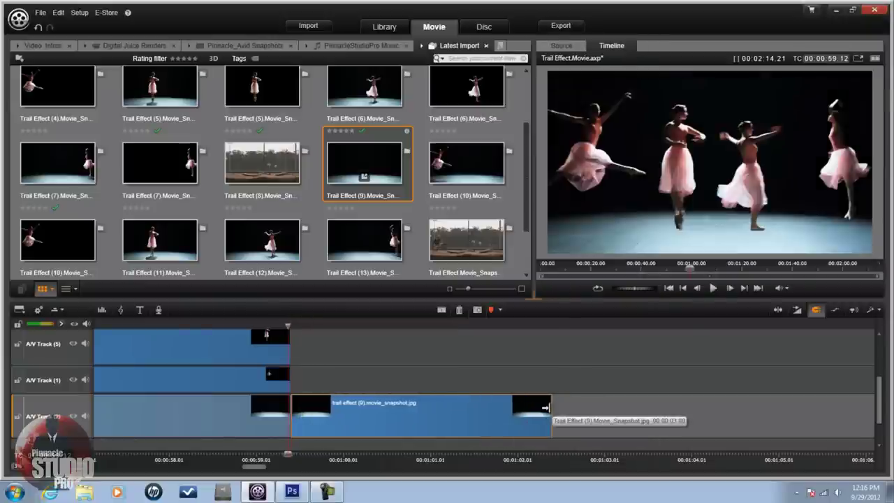
{"action": "left_click_drag", "start_coordinate": [562, 405], "coordinate": [642, 418]}
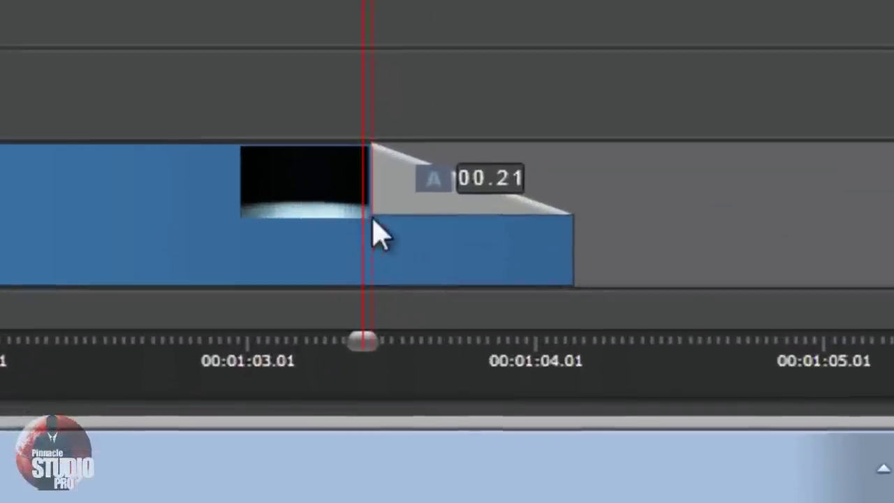
Edit the stage still's fade-out transition to a duration of 01.04
{"action": "right_click", "coordinate": [415, 208]}
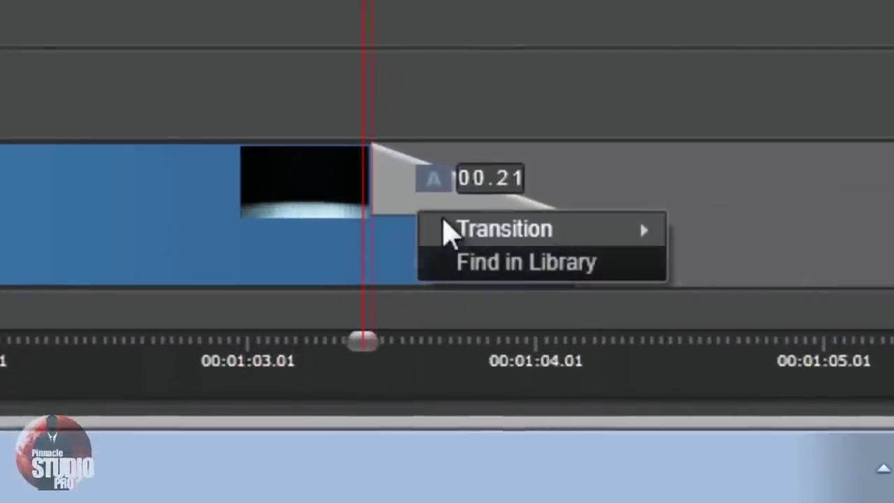
{"action": "mouse_move", "coordinate": [452, 234]}
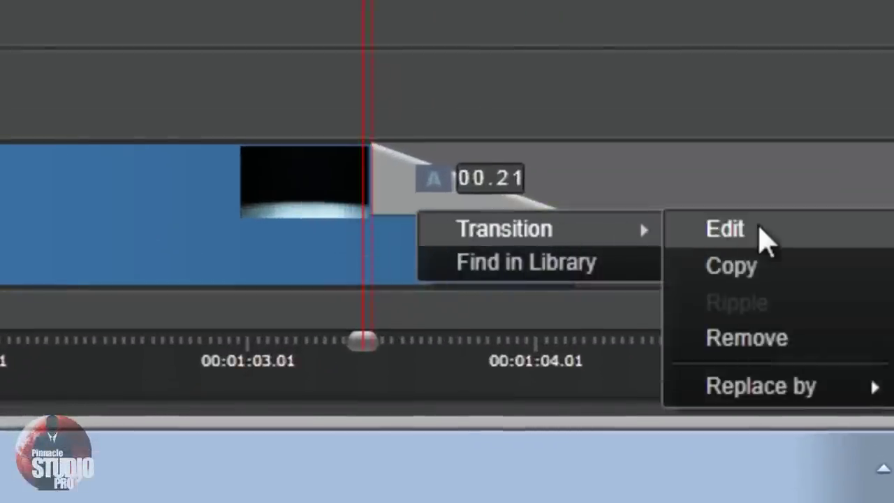
{"action": "left_click", "coordinate": [762, 239]}
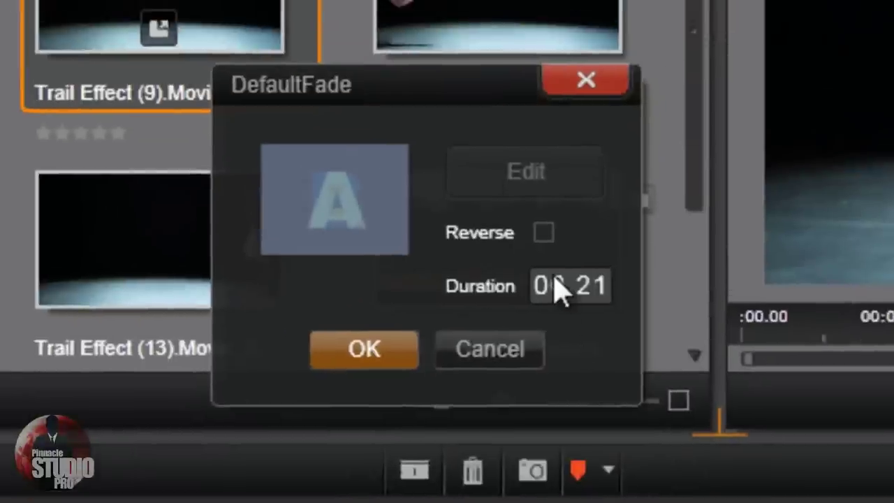
{"action": "left_click", "coordinate": [557, 279]}
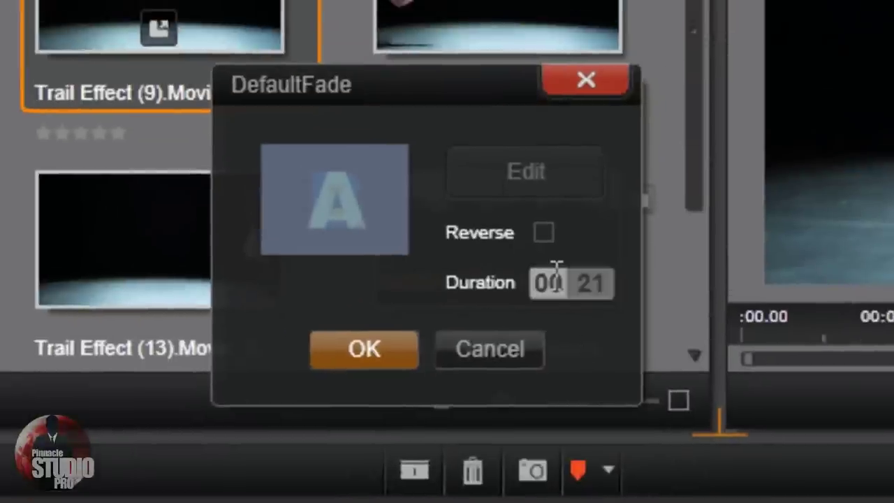
{"action": "type", "text": "1."}
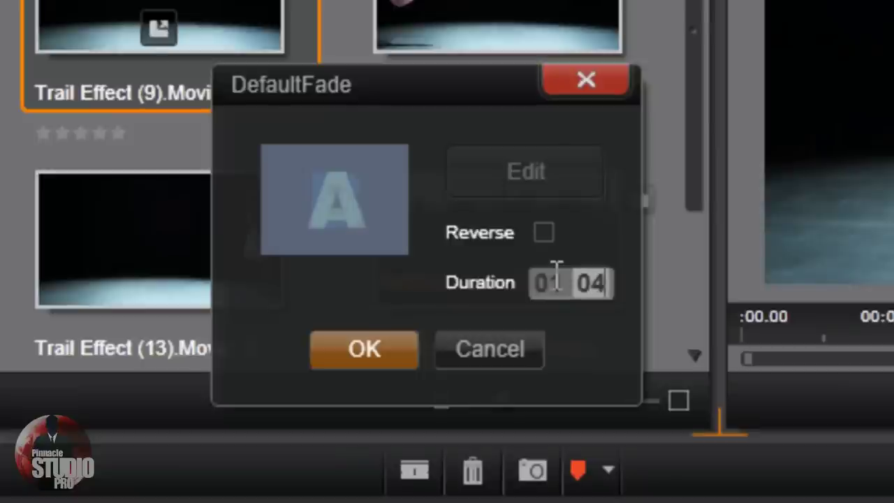
{"action": "type", "text": "04"}
{"action": "key", "text": "Tab"}
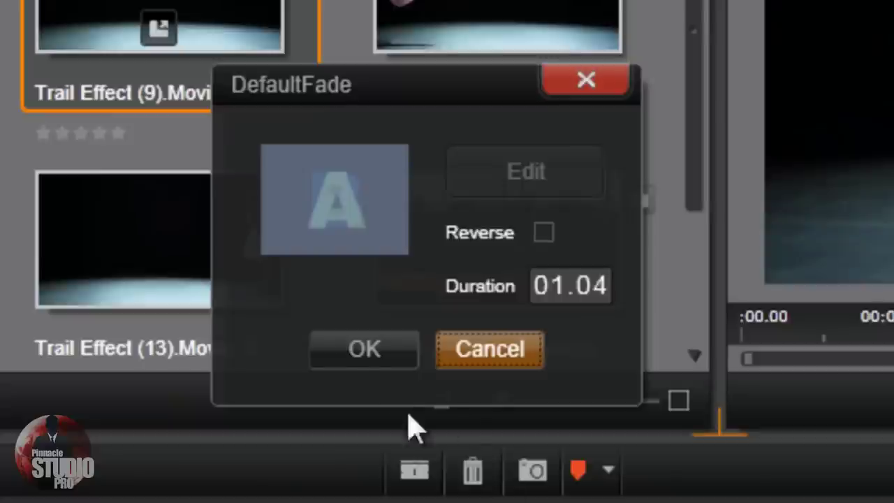
{"action": "left_click", "coordinate": [351, 355]}
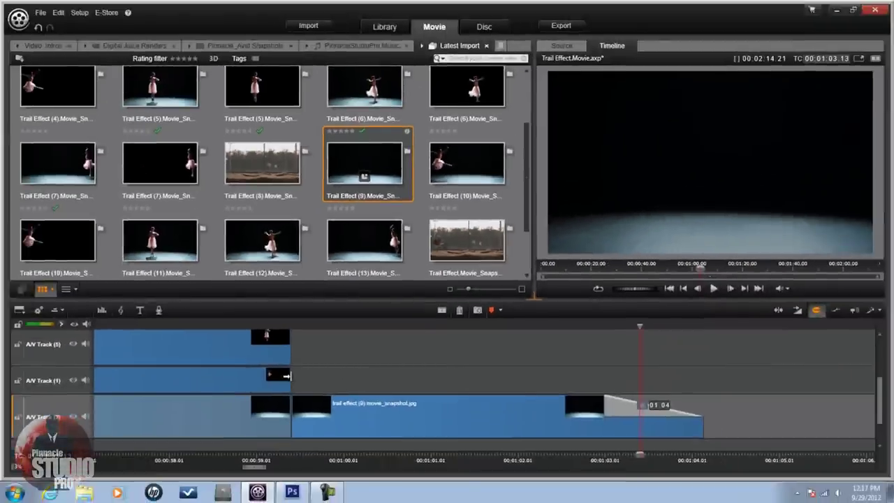
Lengthen the Track 7 dancer clip to end near 00:01:03
{"action": "scroll", "coordinate": [445, 365], "scroll_direction": "up", "scroll_amount": 3}
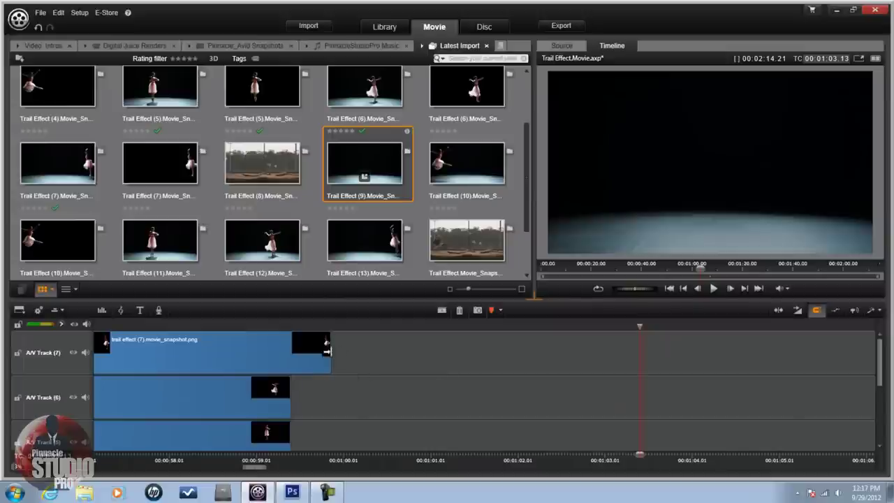
{"action": "left_click_drag", "start_coordinate": [326, 348], "coordinate": [628, 341]}
{"action": "scroll", "coordinate": [683, 355], "scroll_direction": "down", "scroll_amount": 2}
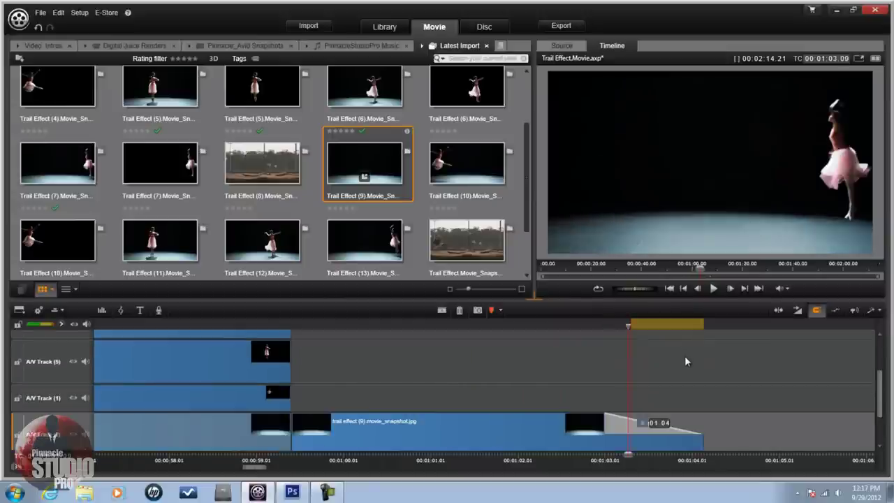
{"action": "left_click_drag", "start_coordinate": [625, 341], "coordinate": [598, 336]}
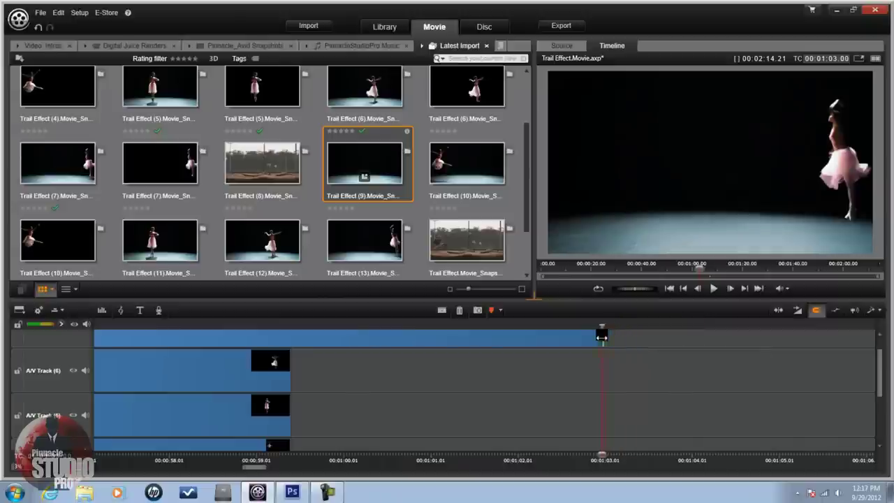
{"action": "scroll", "coordinate": [657, 349], "scroll_direction": "down", "scroll_amount": 3}
{"action": "scroll", "coordinate": [660, 351], "scroll_direction": "up", "scroll_amount": 4}
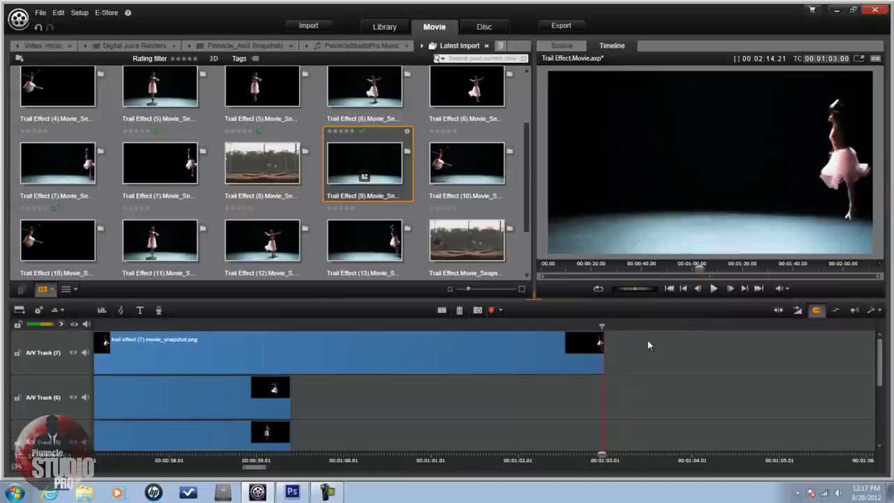
Add a fade-out to the Track 7 clip's end and set its duration to 01.04
{"action": "left_click_drag", "start_coordinate": [599, 339], "coordinate": [515, 345]}
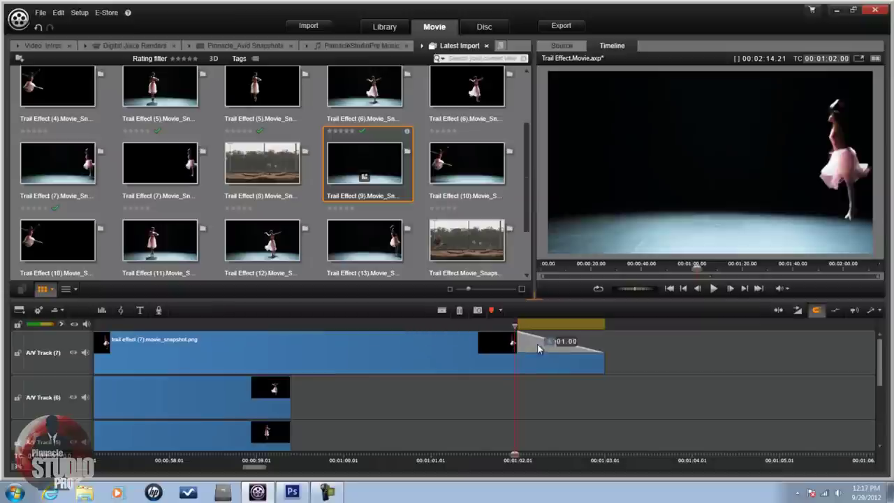
{"action": "right_click", "coordinate": [533, 346]}
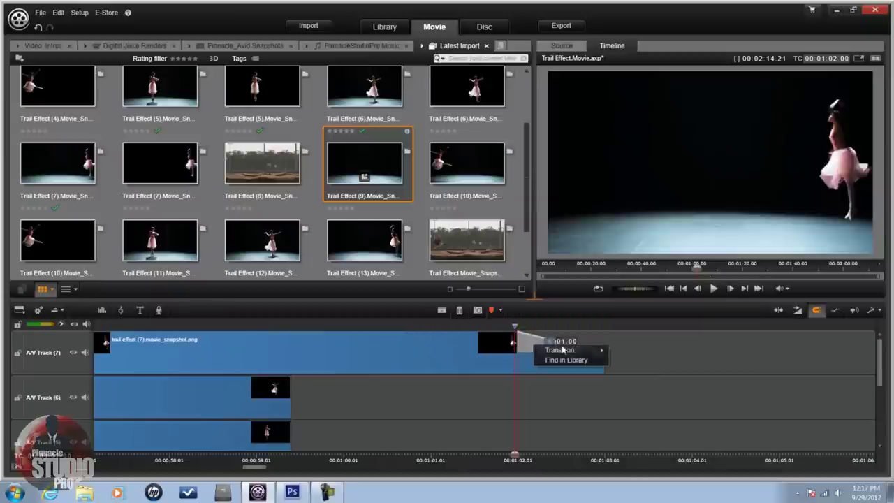
{"action": "mouse_move", "coordinate": [566, 351]}
{"action": "left_click", "coordinate": [627, 350]}
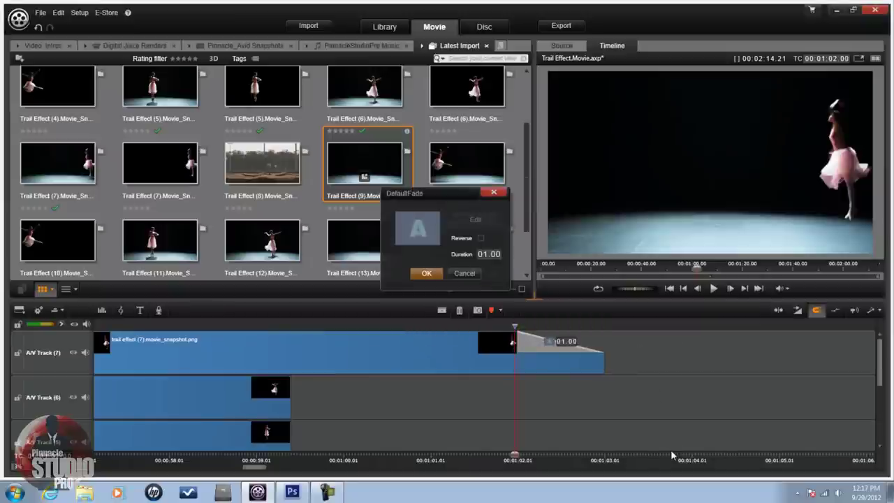
{"action": "left_click", "coordinate": [495, 255]}
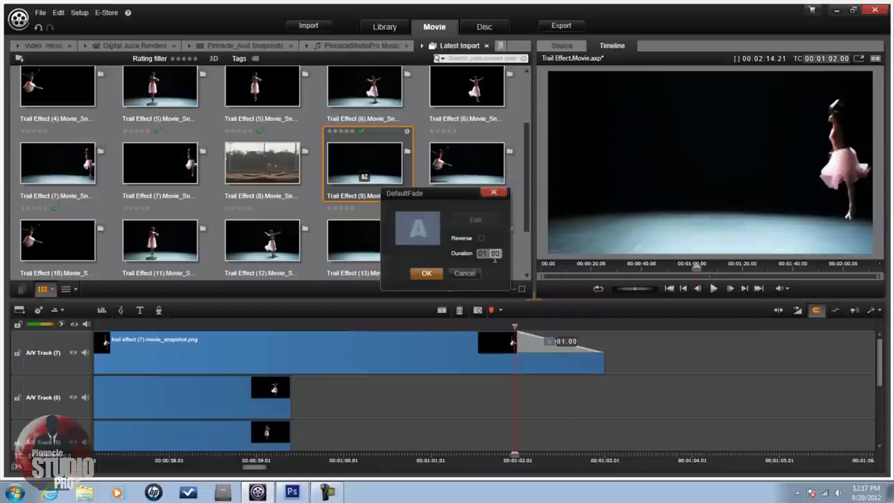
{"action": "key", "text": "Tab"}
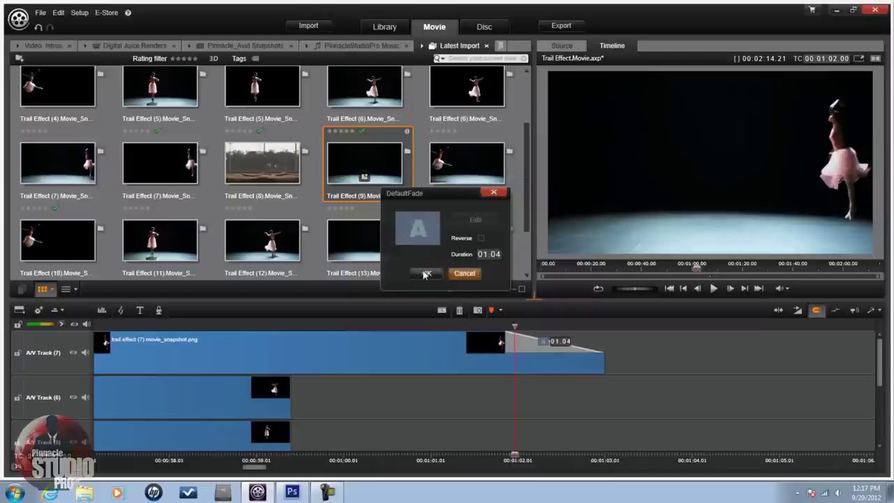
{"action": "left_click", "coordinate": [425, 273]}
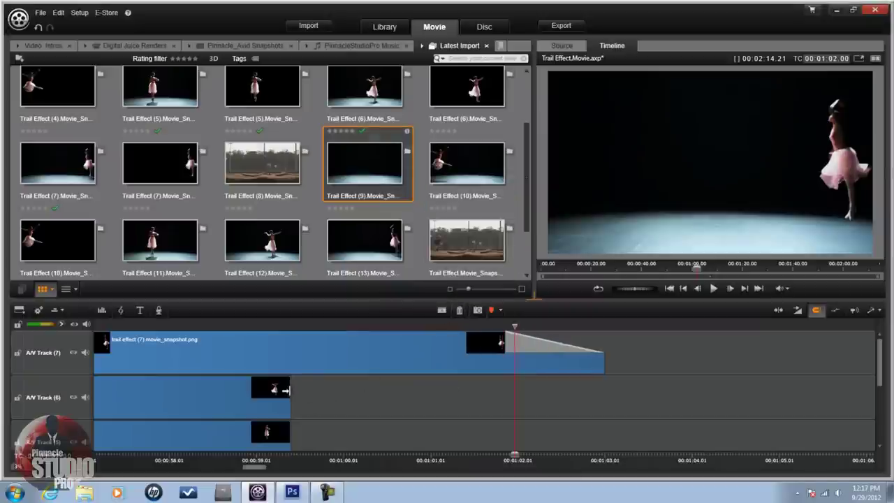
Lengthen the Track 6 dancer clip to the playhead and set its fade-out to 01.04
{"action": "left_click_drag", "start_coordinate": [347, 390], "coordinate": [439, 393]}
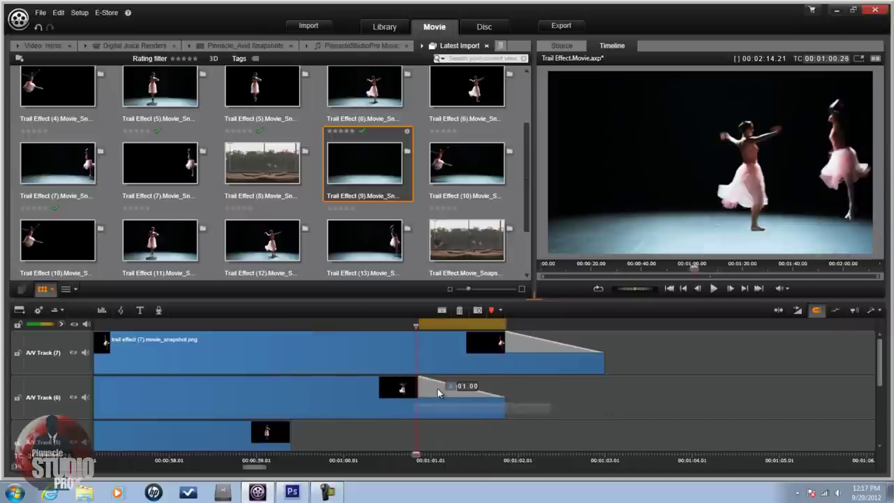
{"action": "right_click", "coordinate": [438, 393]}
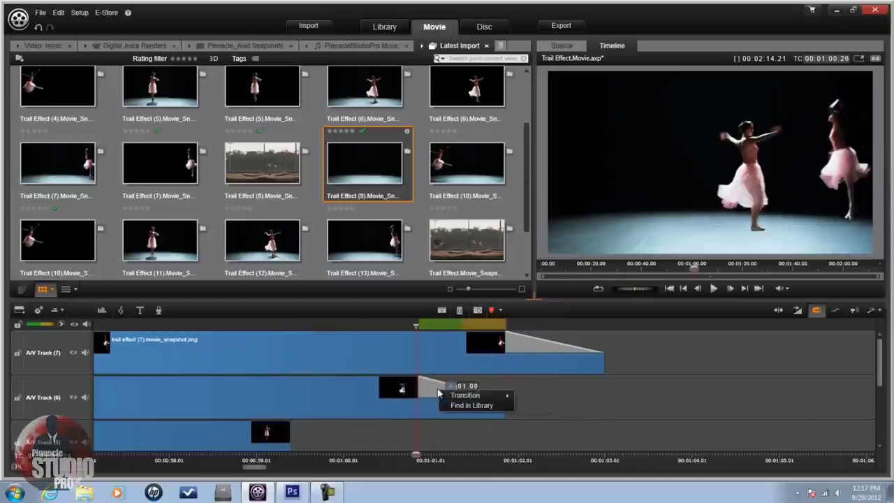
{"action": "mouse_move", "coordinate": [470, 396]}
{"action": "left_click", "coordinate": [534, 396]}
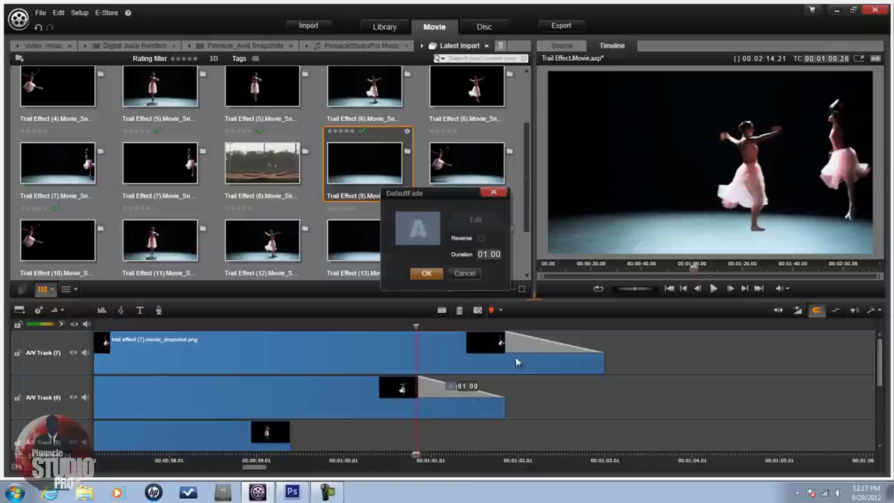
{"action": "left_click", "coordinate": [479, 256]}
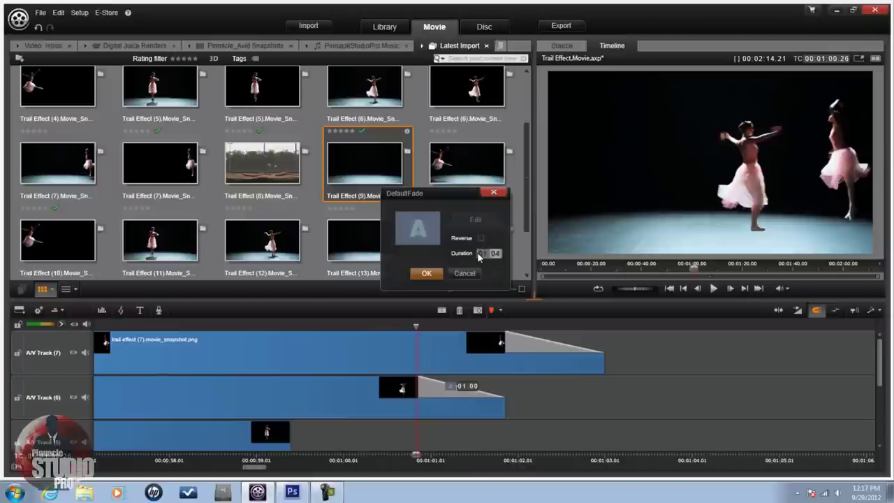
{"action": "left_click", "coordinate": [429, 274]}
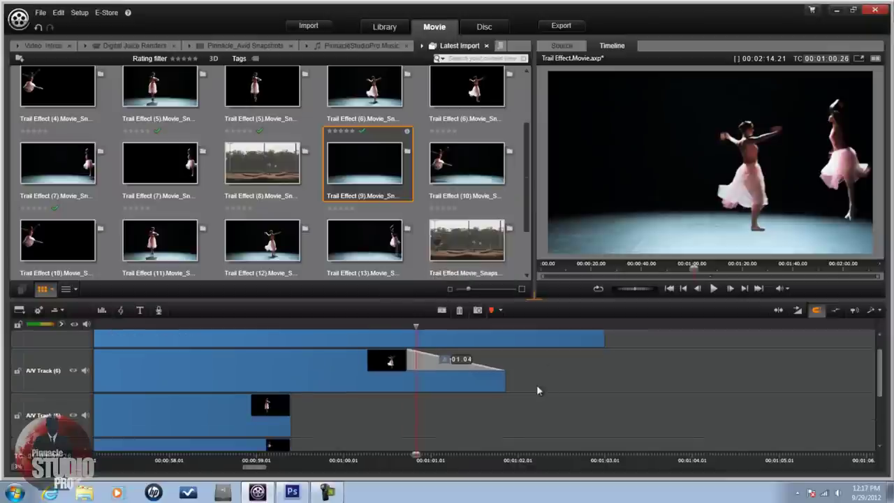
Lengthen the Track 5 dancer clip and add a fade-out, changing 01.06 to 01.04
{"action": "left_click_drag", "start_coordinate": [281, 410], "coordinate": [396, 411]}
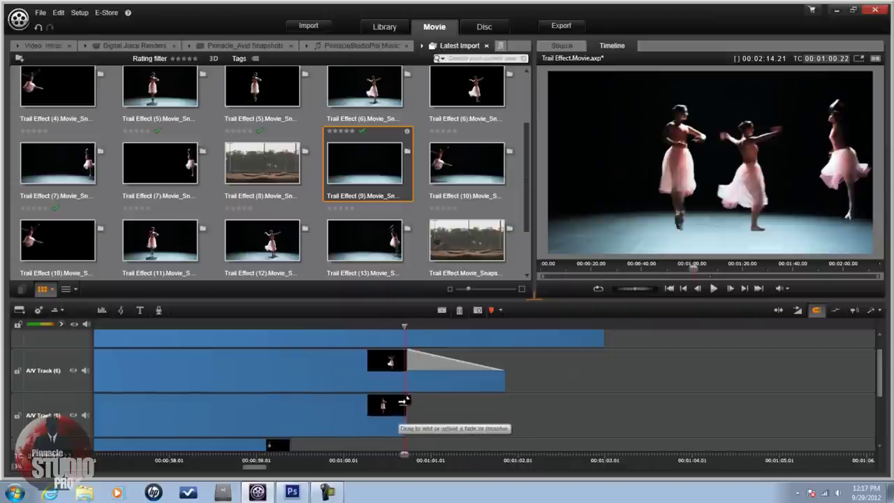
{"action": "left_click_drag", "start_coordinate": [406, 400], "coordinate": [302, 411]}
{"action": "right_click", "coordinate": [336, 411]}
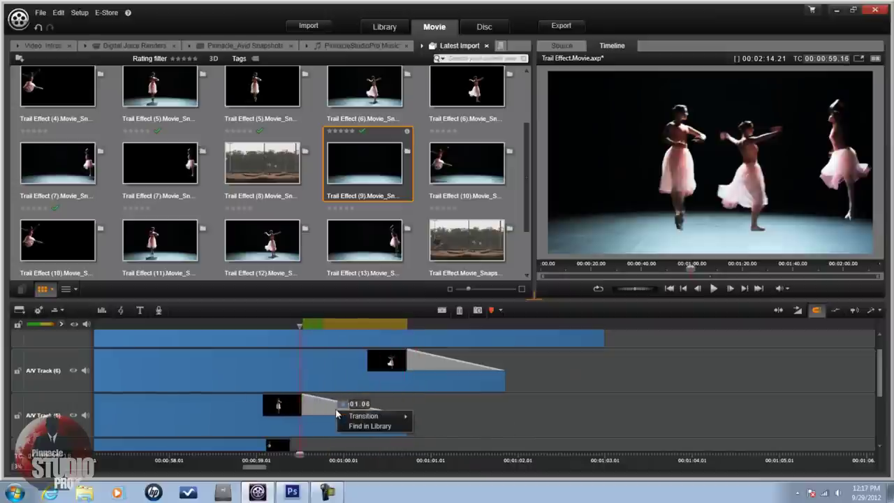
{"action": "mouse_move", "coordinate": [363, 417]}
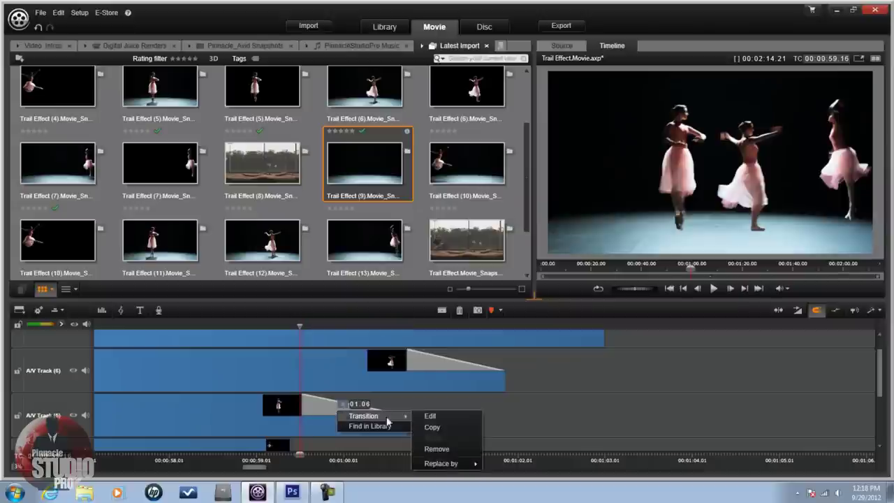
{"action": "left_click", "coordinate": [430, 417]}
{"action": "double_click", "coordinate": [486, 255]}
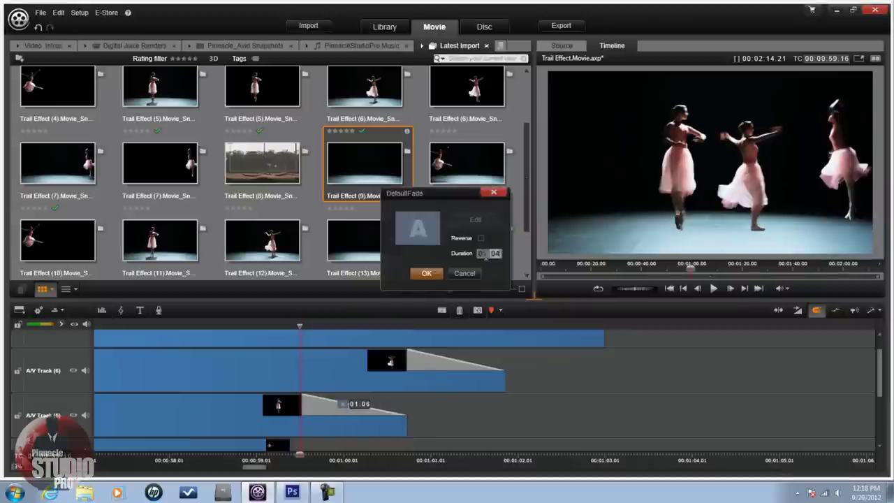
{"action": "key", "text": "Tab"}
{"action": "left_click", "coordinate": [426, 273]}
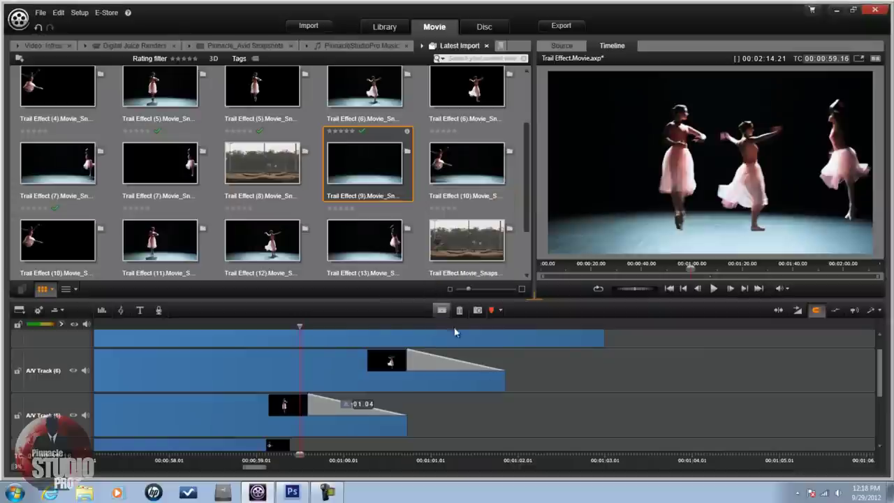
{"action": "scroll", "coordinate": [486, 378], "scroll_direction": "down", "scroll_amount": 2}
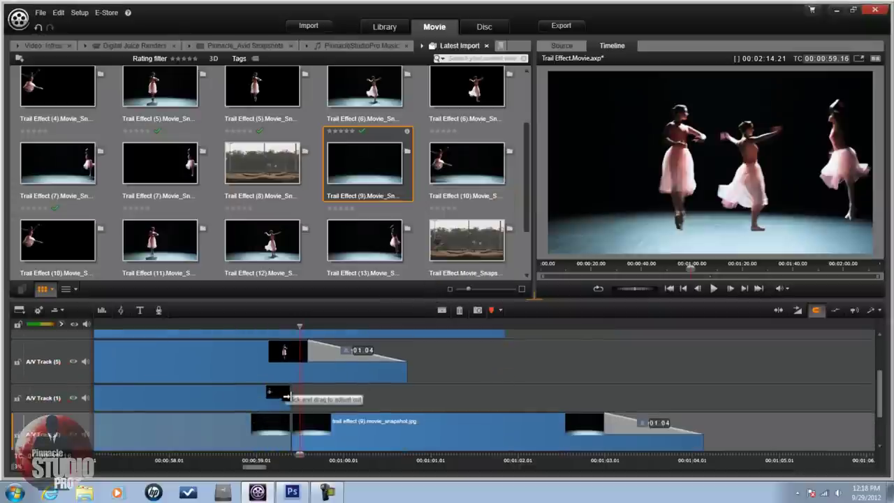
Lengthen the Track 1 Trail Effect (10) clip slightly and give its end a 01.04 fade-out
{"action": "left_click_drag", "start_coordinate": [284, 396], "coordinate": [300, 396]}
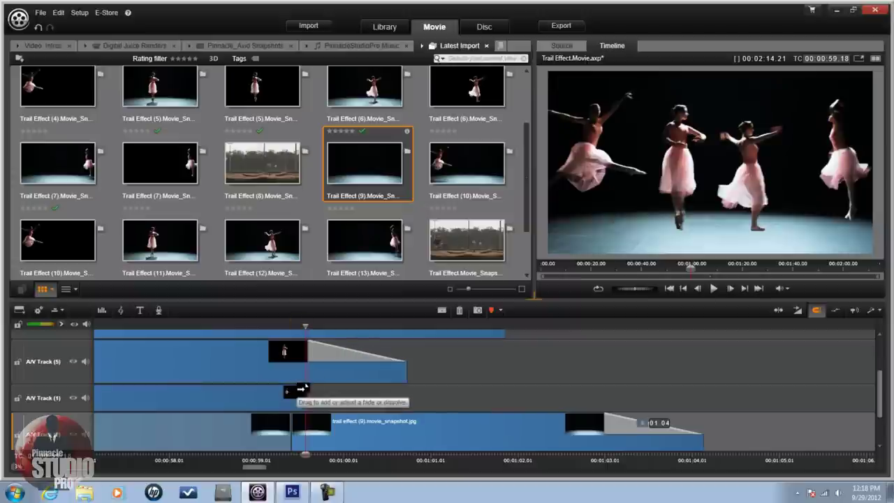
{"action": "left_click_drag", "start_coordinate": [302, 388], "coordinate": [225, 400]}
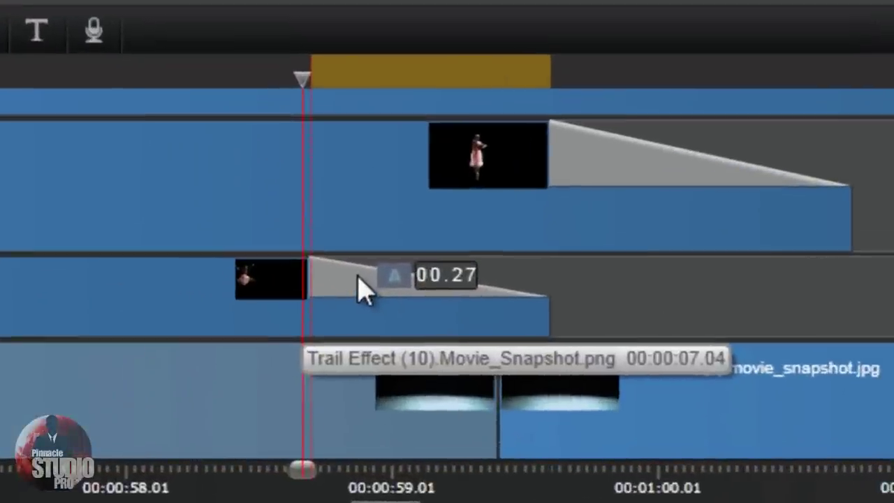
{"action": "right_click", "coordinate": [245, 395]}
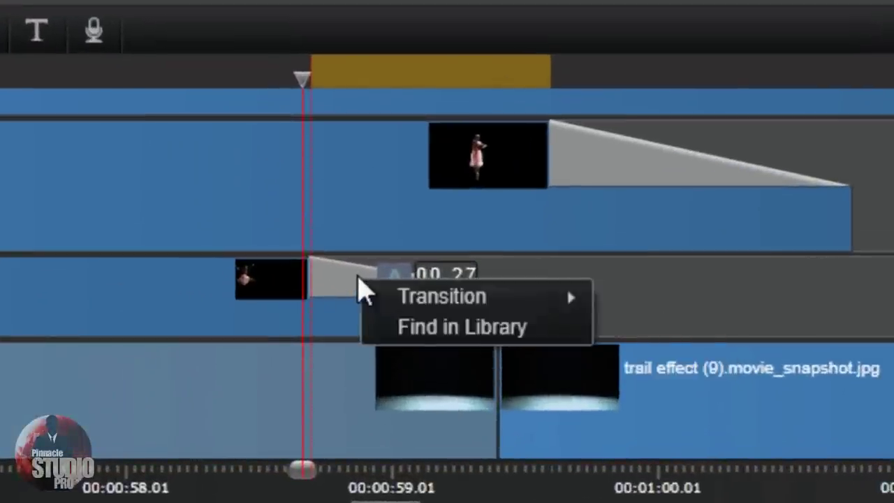
{"action": "mouse_move", "coordinate": [464, 302]}
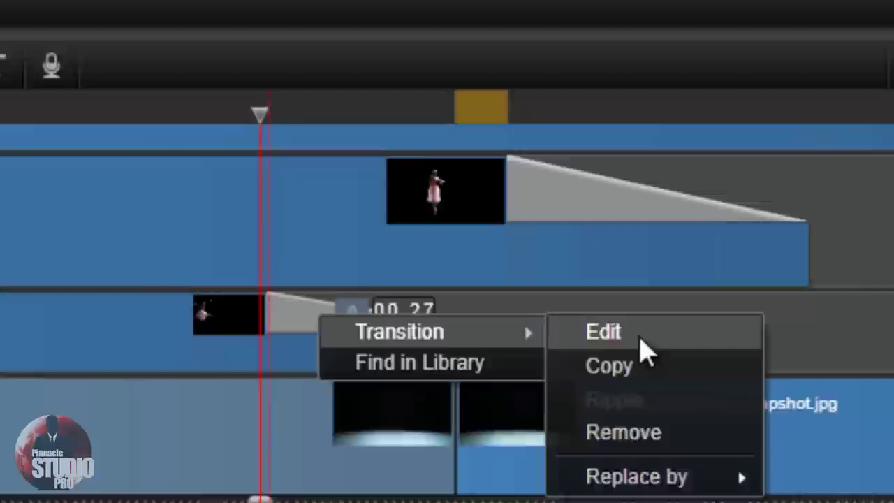
{"action": "left_click", "coordinate": [640, 340]}
{"action": "left_click", "coordinate": [543, 299]}
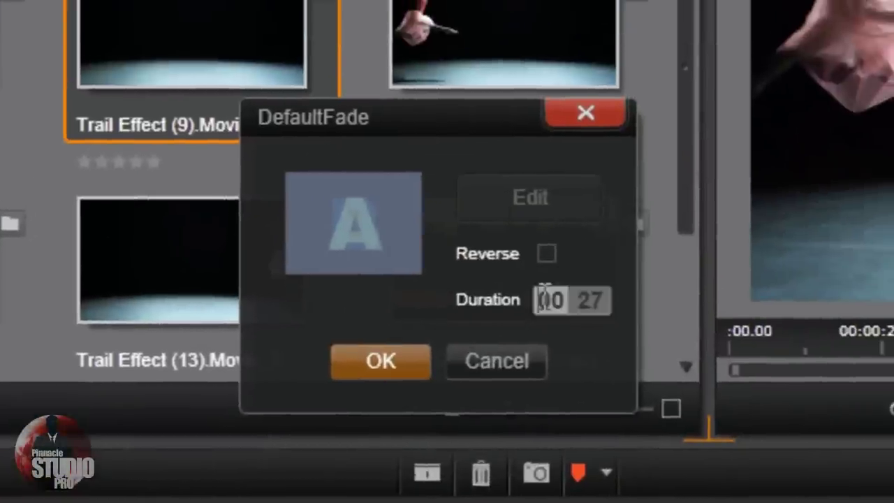
{"action": "type", "text": "0104"}
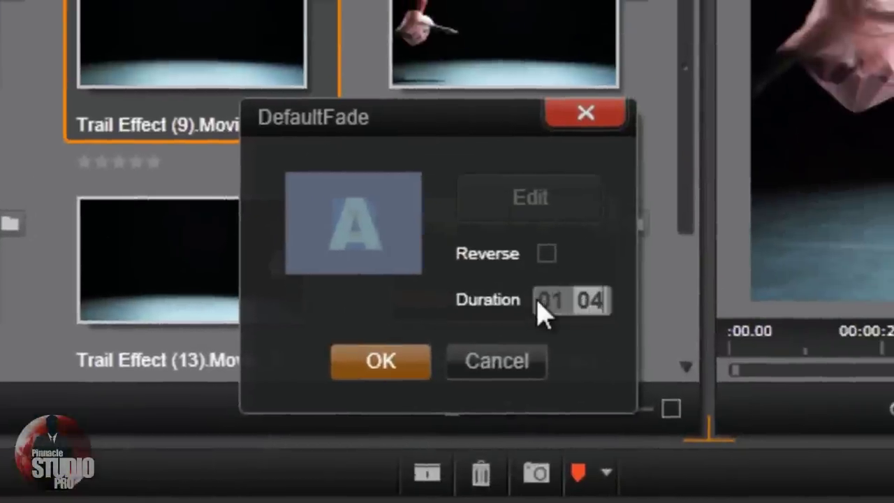
{"action": "key", "text": "Tab"}
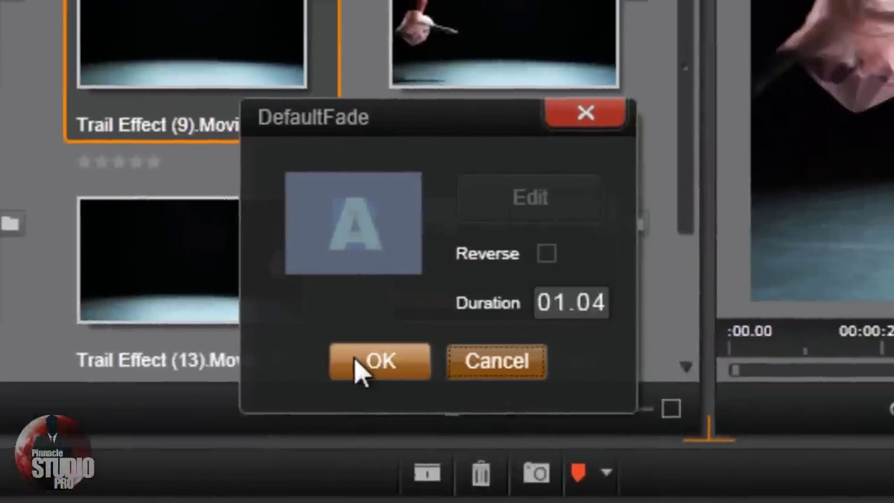
{"action": "left_click", "coordinate": [364, 368]}
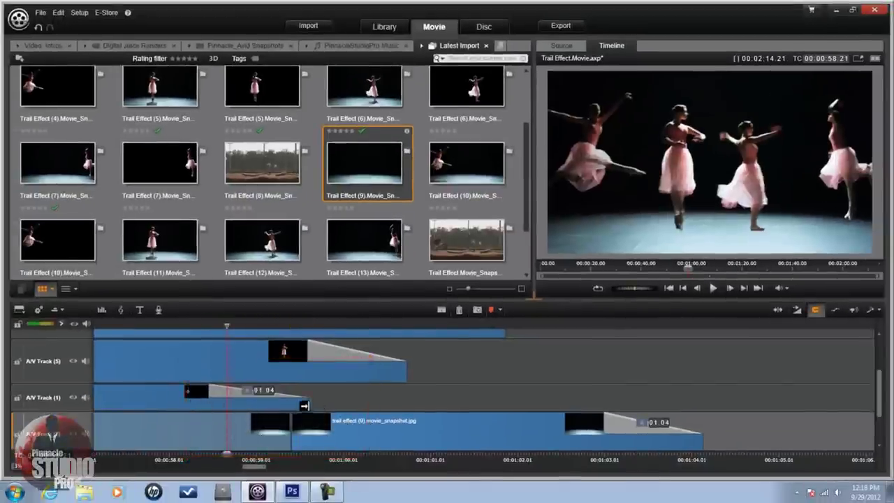
Extend the stage still and the Track 1 and Track 7 dancer clips further right
{"action": "left_click_drag", "start_coordinate": [703, 426], "coordinate": [843, 432]}
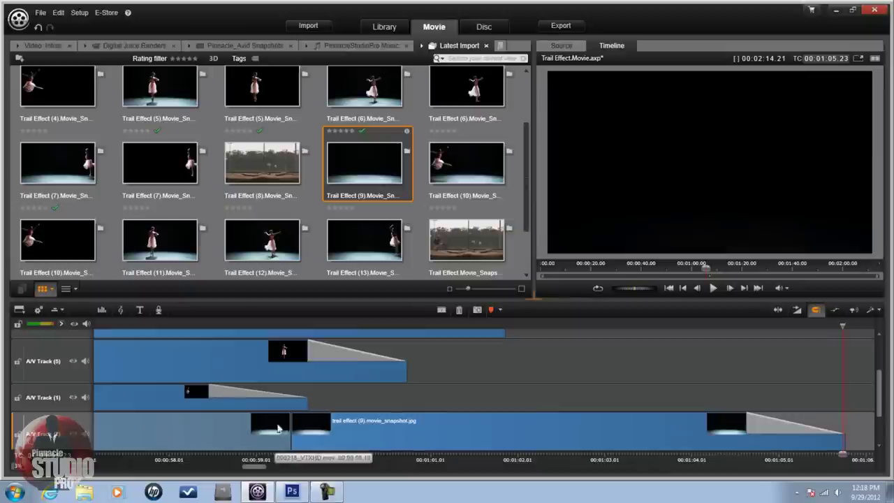
{"action": "left_click", "coordinate": [307, 404]}
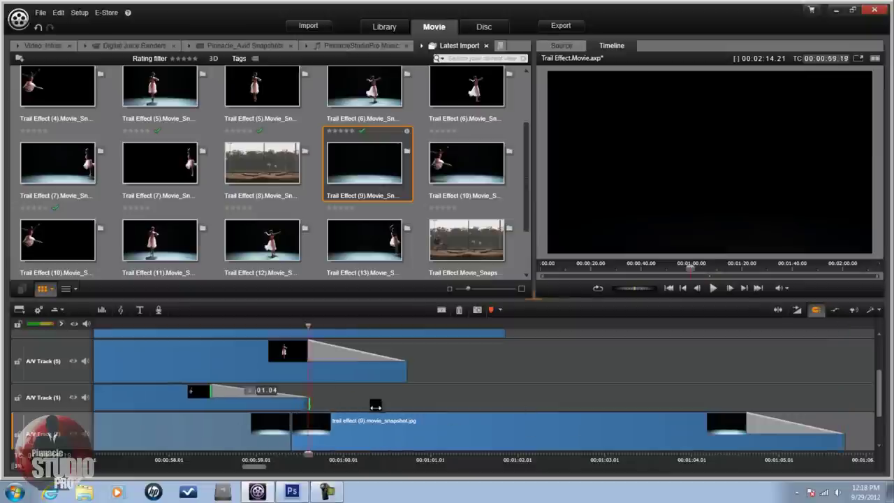
{"action": "left_click_drag", "start_coordinate": [376, 406], "coordinate": [582, 409]}
{"action": "scroll", "coordinate": [583, 409], "scroll_direction": "up", "scroll_amount": 2}
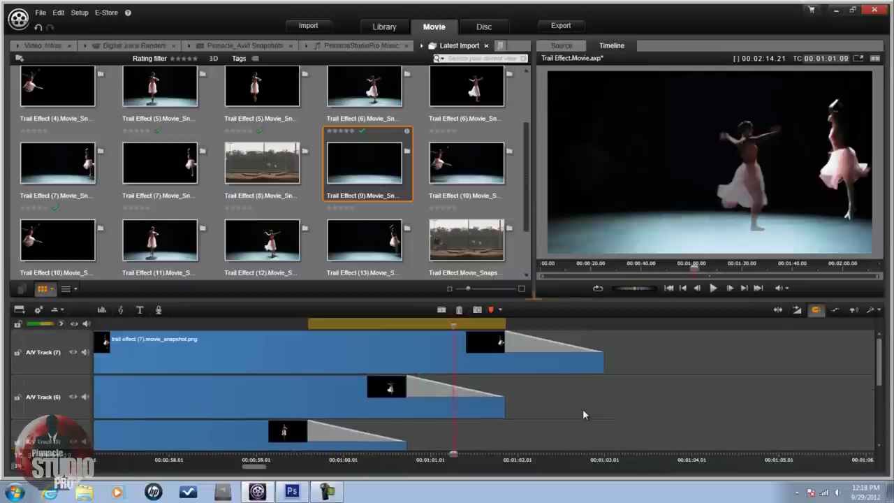
{"action": "left_click", "coordinate": [598, 362]}
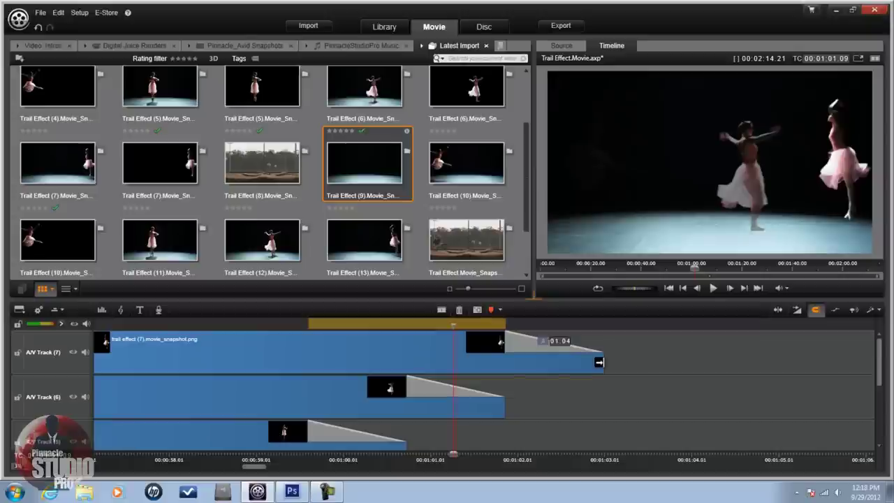
{"action": "left_click_drag", "start_coordinate": [651, 359], "coordinate": [734, 368]}
{"action": "scroll", "coordinate": [741, 379], "scroll_direction": "down", "scroll_amount": 2}
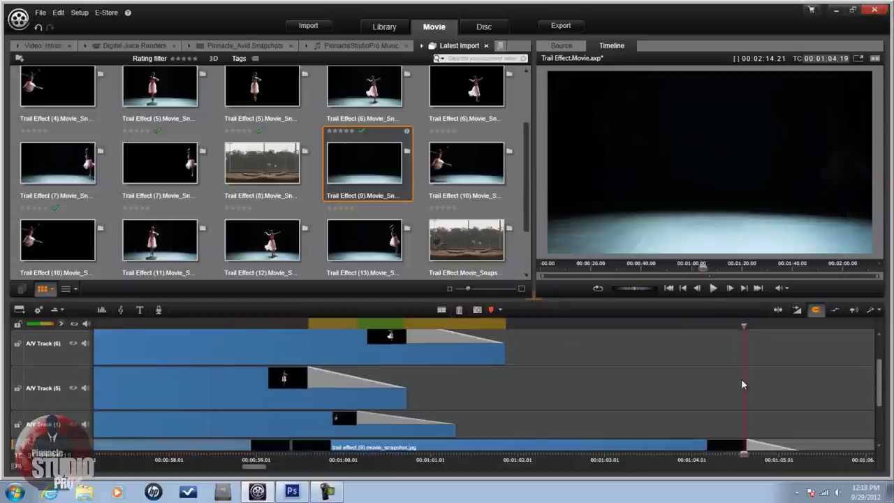
{"action": "scroll", "coordinate": [736, 381], "scroll_direction": "down", "scroll_amount": 2}
{"action": "scroll", "coordinate": [734, 382], "scroll_direction": "up", "scroll_amount": 4}
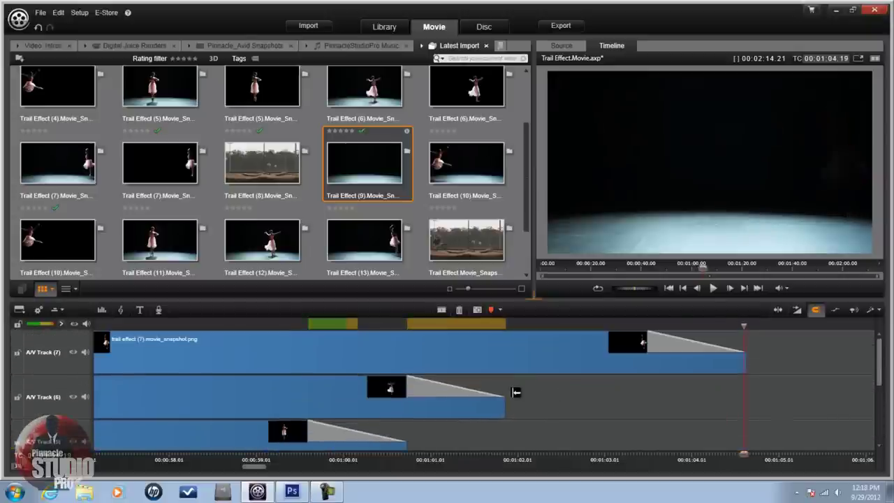
Lengthen the Track 6 and Track 5 clips and trim Track 1's end slightly, staggering their ends
{"action": "left_click_drag", "start_coordinate": [499, 407], "coordinate": [646, 401]}
{"action": "scroll", "coordinate": [454, 428], "scroll_direction": "down", "scroll_amount": 1}
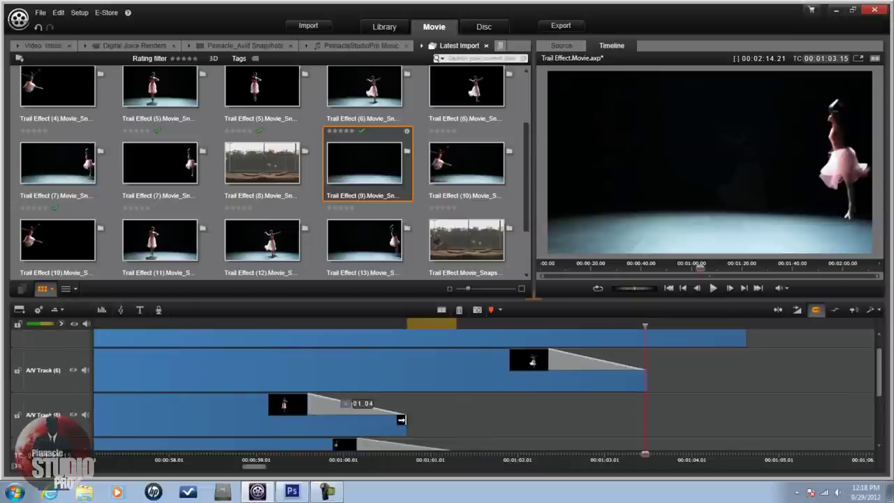
{"action": "mouse_move", "coordinate": [534, 412]}
{"action": "left_mouse_down"}
{"action": "mouse_move", "coordinate": [573, 411]}
{"action": "mouse_move", "coordinate": [547, 410]}
{"action": "left_mouse_up"}
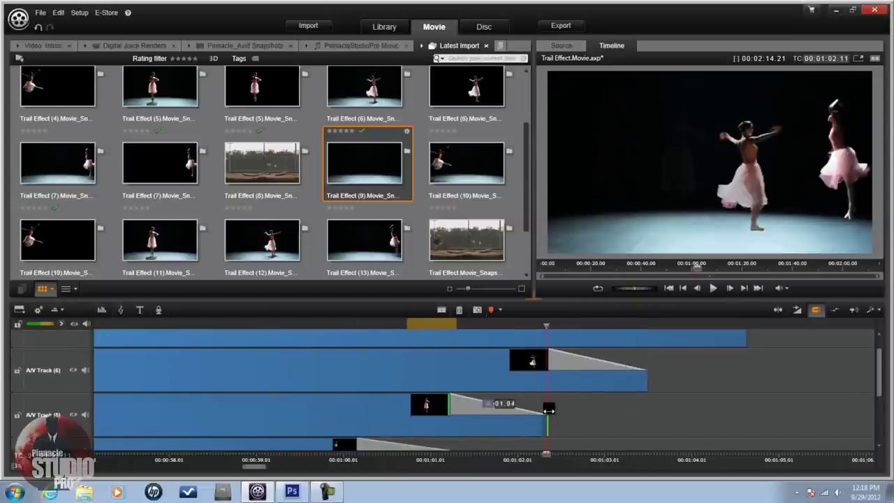
{"action": "scroll", "coordinate": [518, 420], "scroll_direction": "down", "scroll_amount": 1}
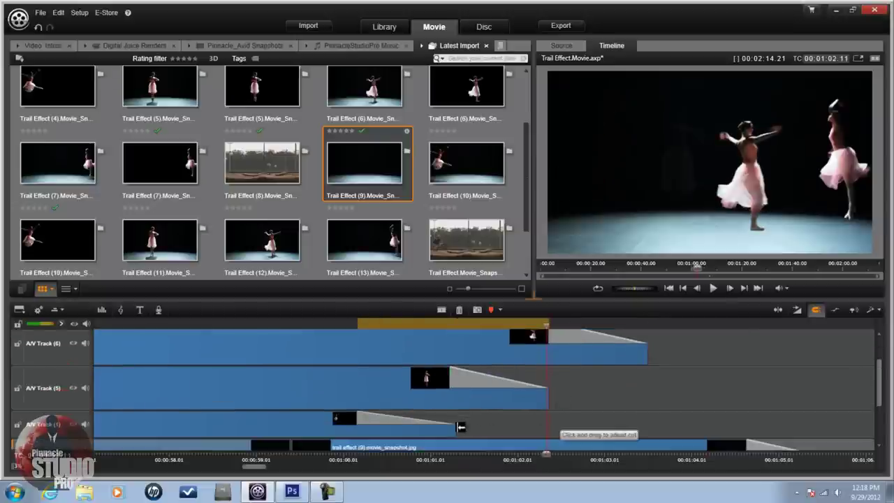
{"action": "left_click_drag", "start_coordinate": [455, 424], "coordinate": [450, 426]}
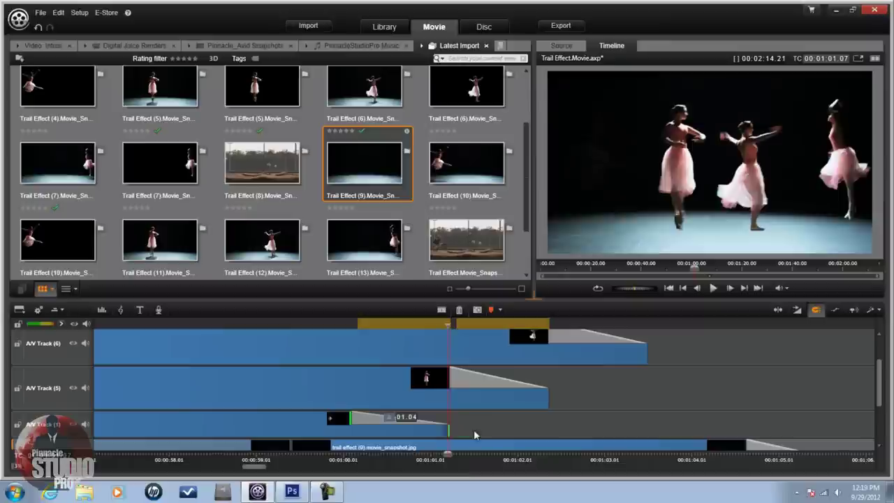
{"action": "scroll", "coordinate": [545, 416], "scroll_direction": "down", "scroll_amount": 1}
{"action": "scroll", "coordinate": [545, 410], "scroll_direction": "up", "scroll_amount": 1}
{"action": "scroll", "coordinate": [549, 413], "scroll_direction": "up", "scroll_amount": 1}
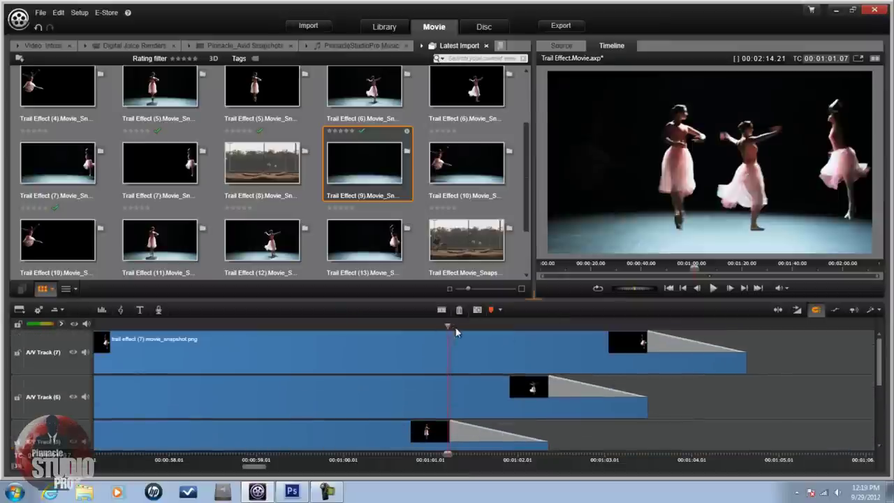
Rewind several edit points, then play the trail sequence through its staggered fades and stop
{"action": "left_click", "coordinate": [684, 290]}
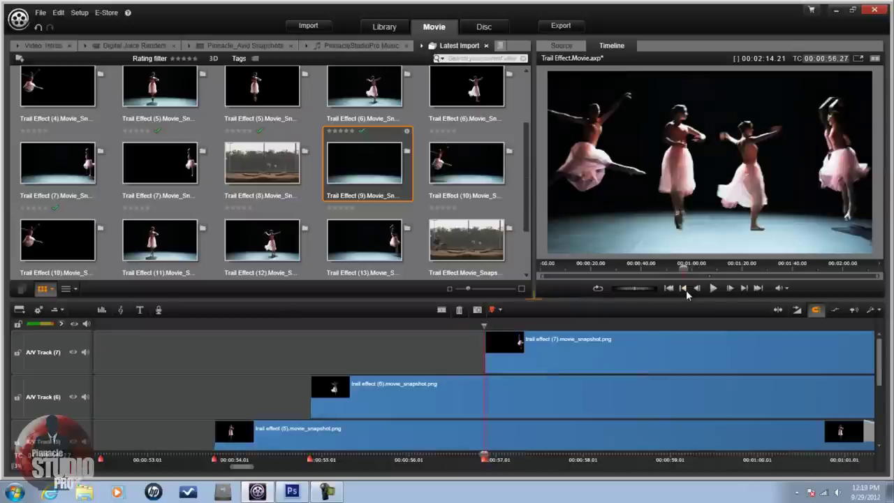
{"action": "left_click", "coordinate": [686, 290]}
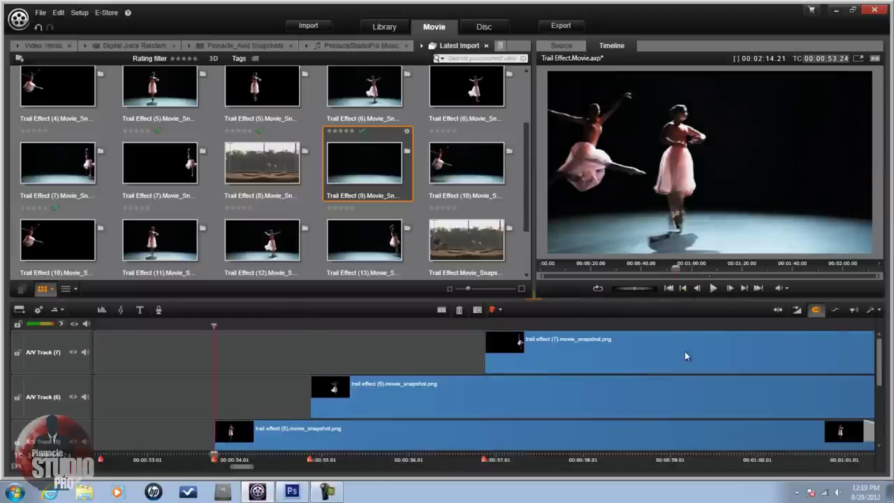
{"action": "scroll", "coordinate": [685, 351], "scroll_direction": "down", "scroll_amount": 1}
{"action": "left_click", "coordinate": [684, 290]}
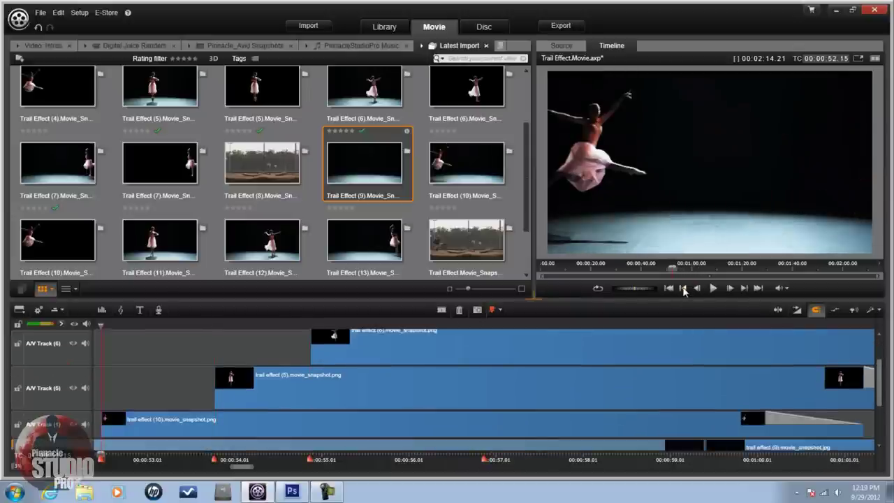
{"action": "left_click", "coordinate": [684, 290]}
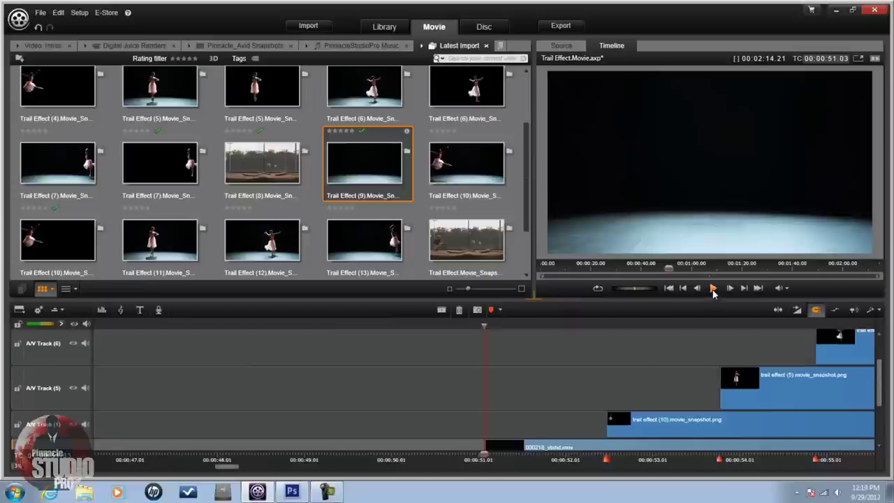
{"action": "left_click", "coordinate": [714, 289]}
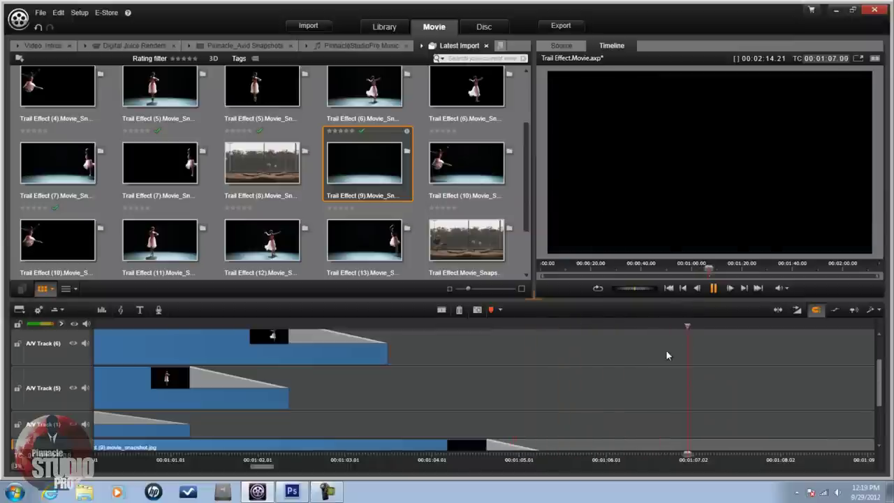
{"action": "scroll", "coordinate": [665, 350], "scroll_direction": "down", "scroll_amount": 3}
{"action": "scroll", "coordinate": [666, 350], "scroll_direction": "up", "scroll_amount": 3}
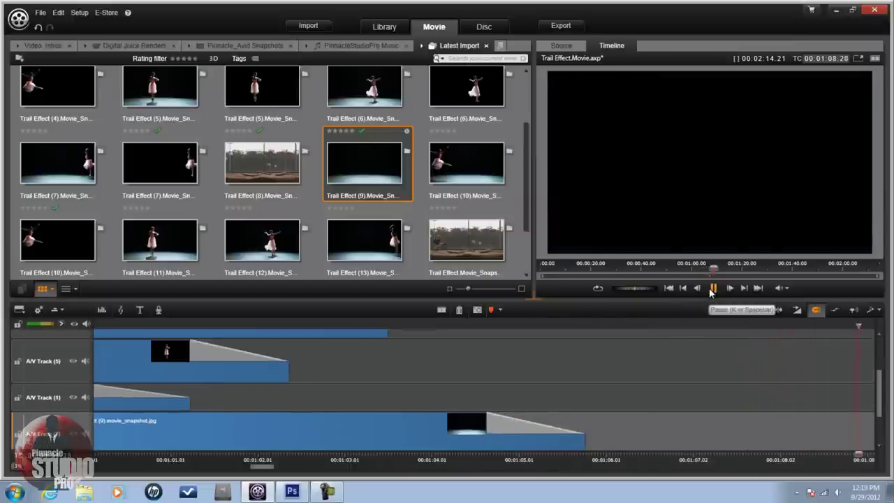
{"action": "left_click", "coordinate": [713, 289]}
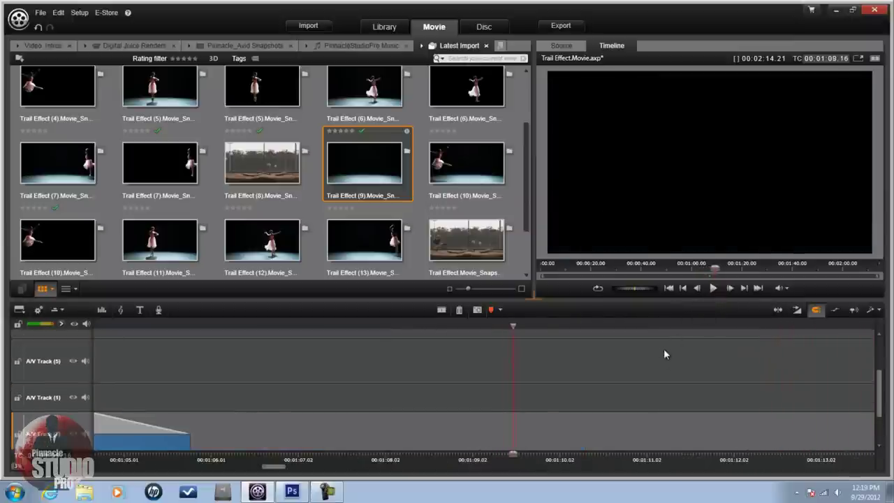